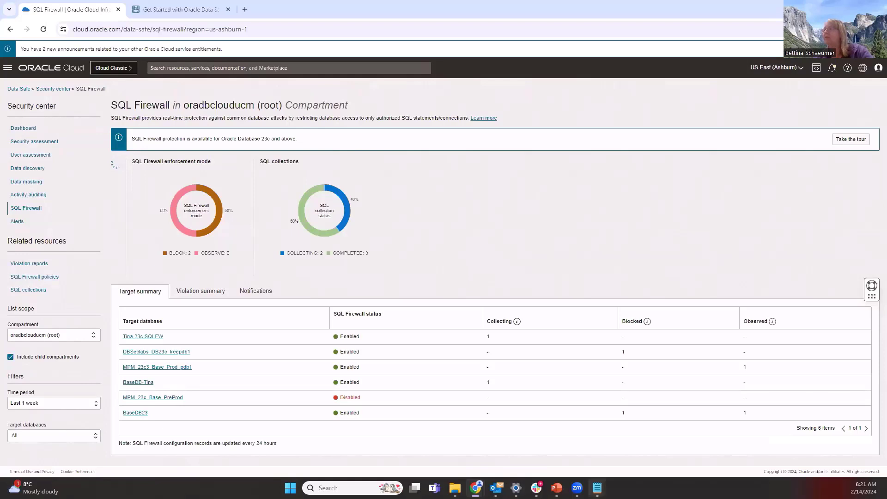
Open the EMPLOYEESEARCH_PROD SQL collection of target DBSeclabs_DB23c_freepdb1 and view its collection insights for the last 3 months
mouse_move(597, 488)
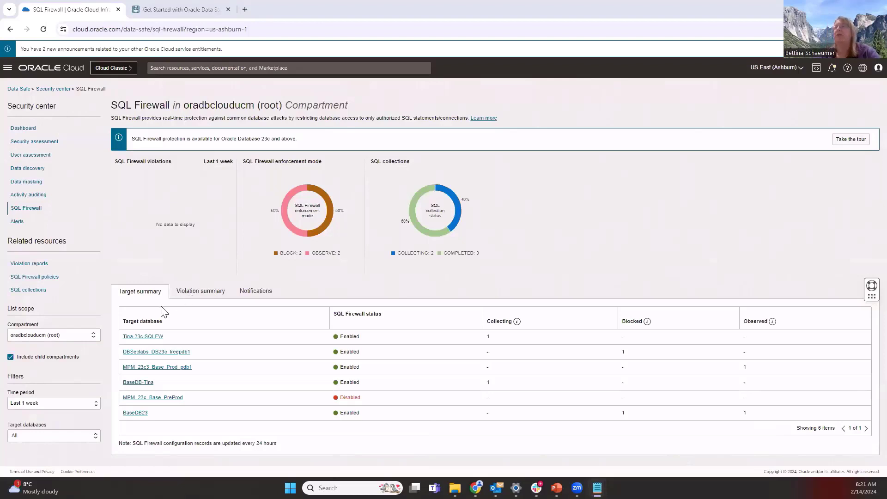
click(154, 352)
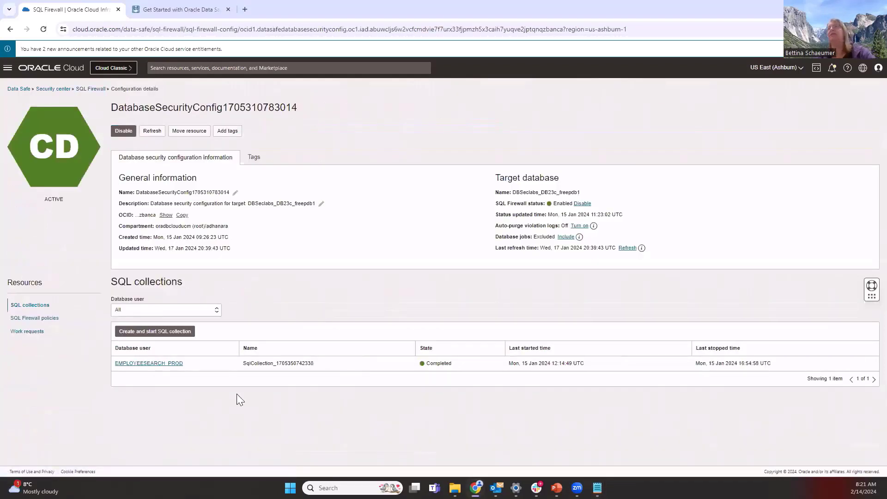
click(137, 366)
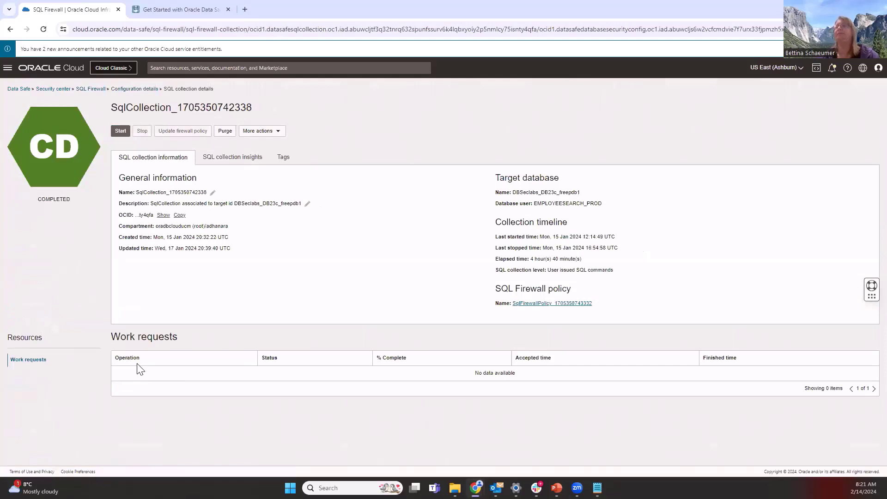
click(238, 161)
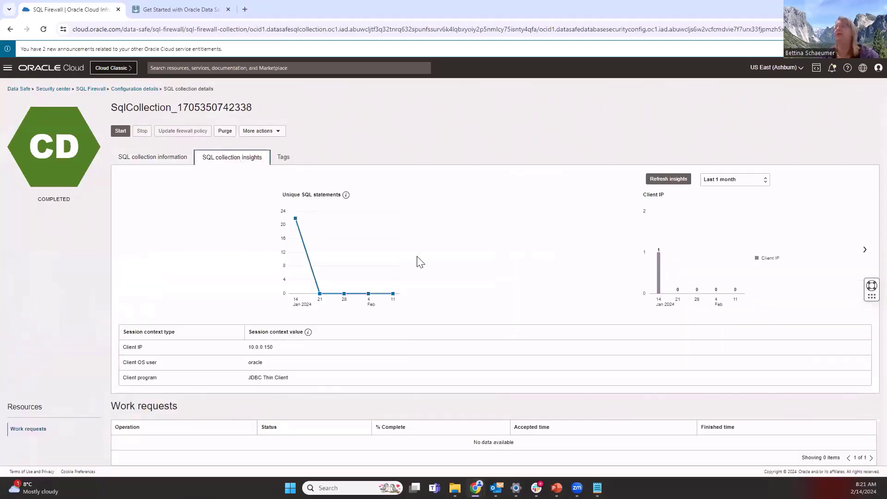
click(750, 180)
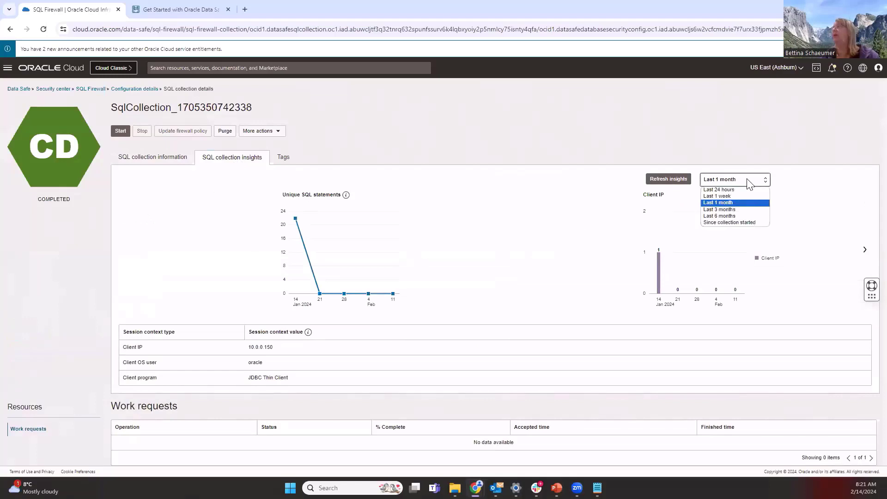
click(745, 210)
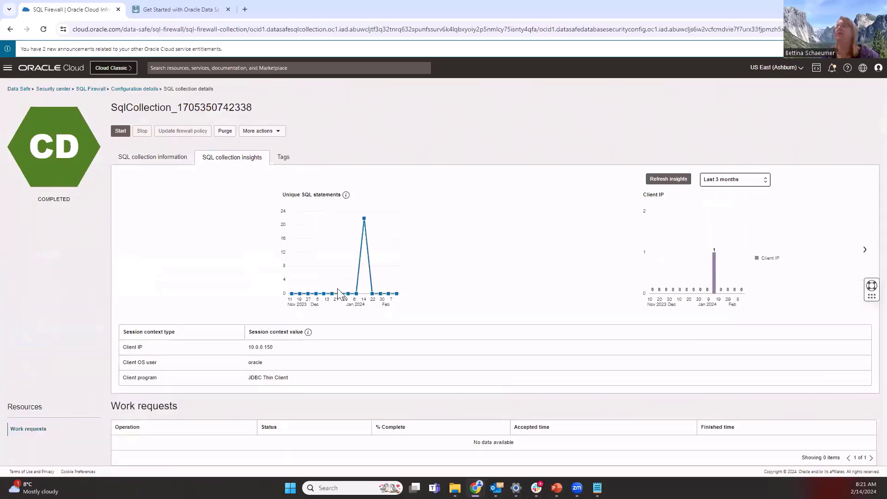
mouse_move(365, 222)
Open the SQL Firewall policy linked in the collection information and examine its action on violations and enforcement scope
click(143, 157)
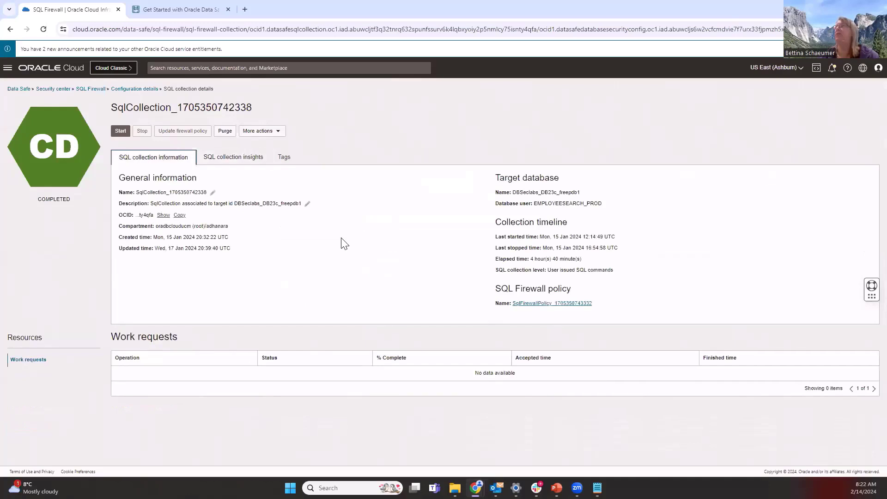
click(545, 306)
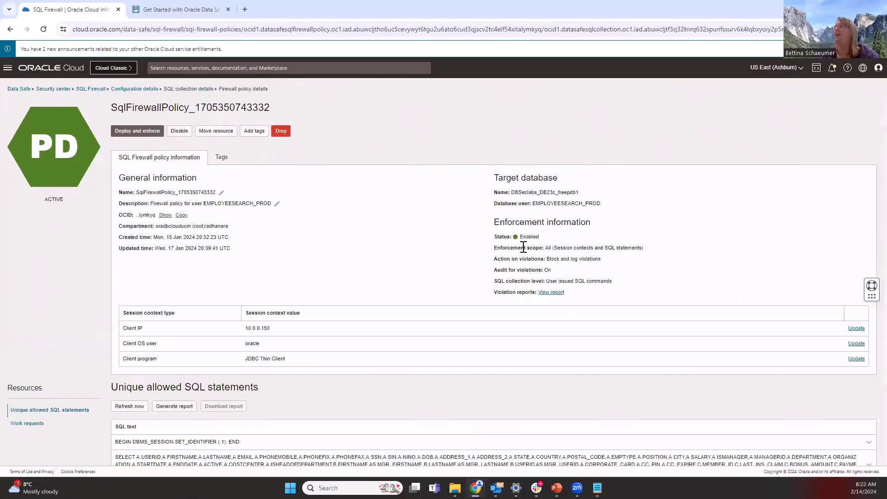
drag(547, 259, 608, 264)
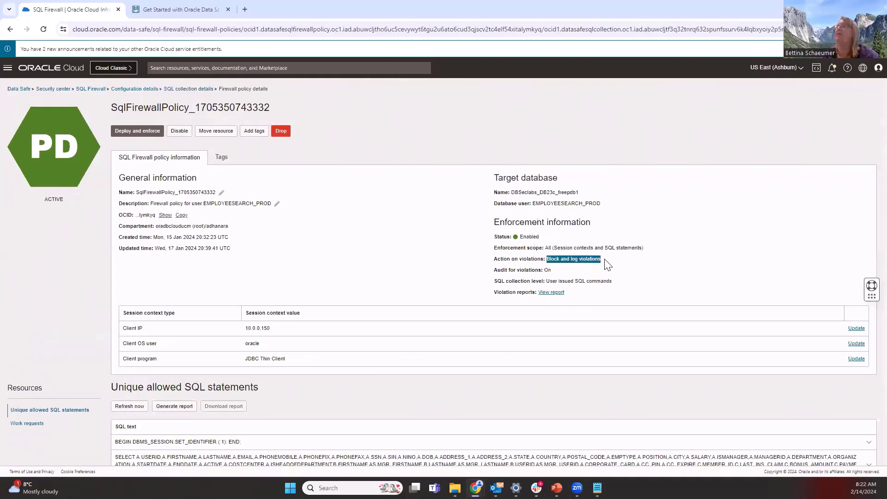
click(549, 248)
drag(555, 248, 642, 249)
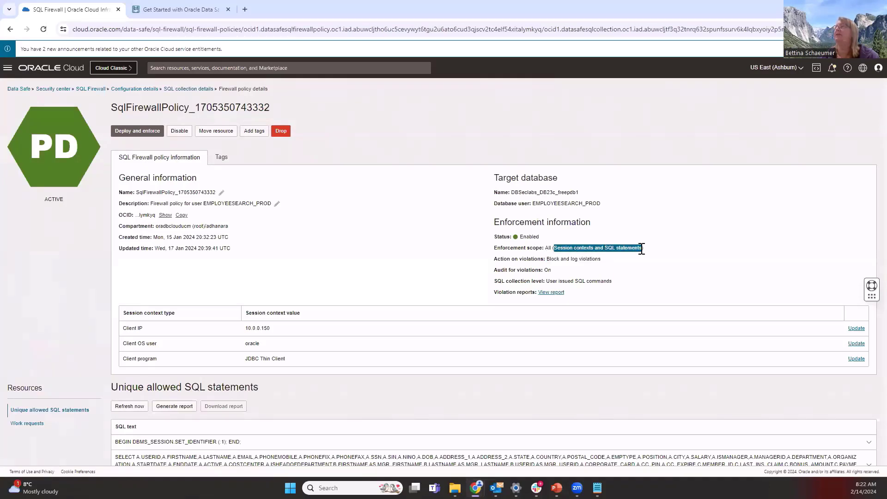
Review the policy's deploy and enforce options without deploying, and return to the SQL Firewall overview
click(138, 132)
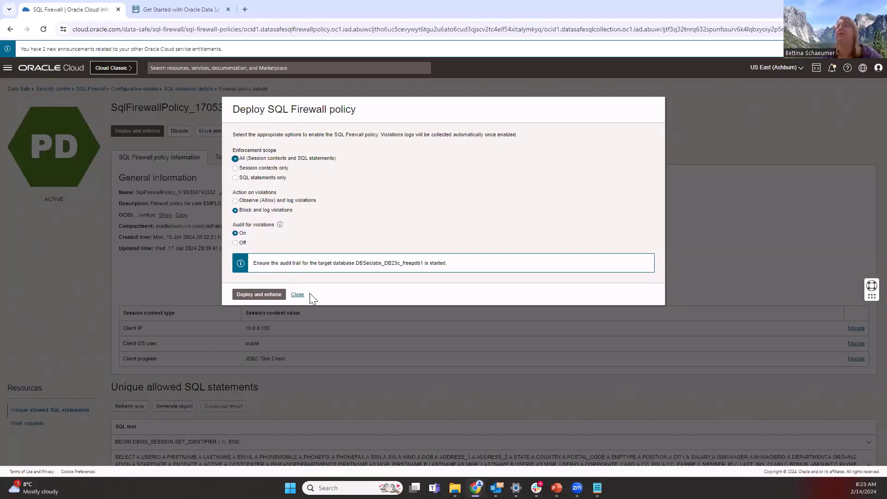
click(295, 296)
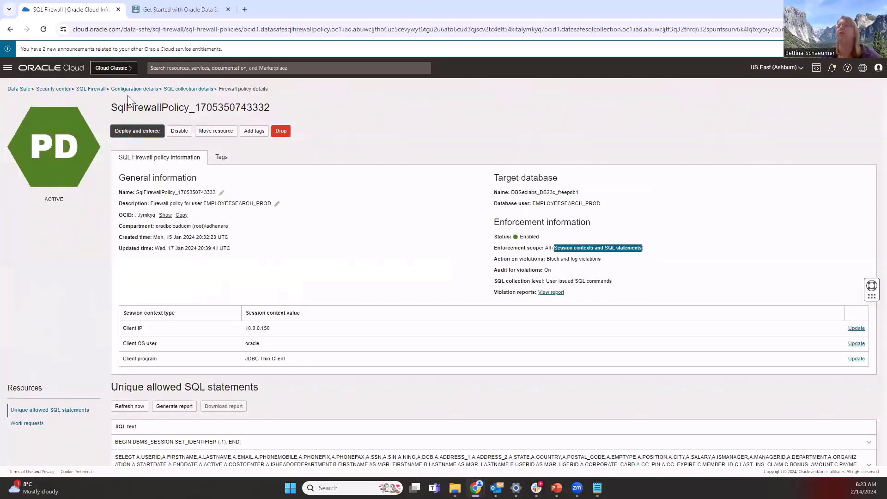
click(98, 90)
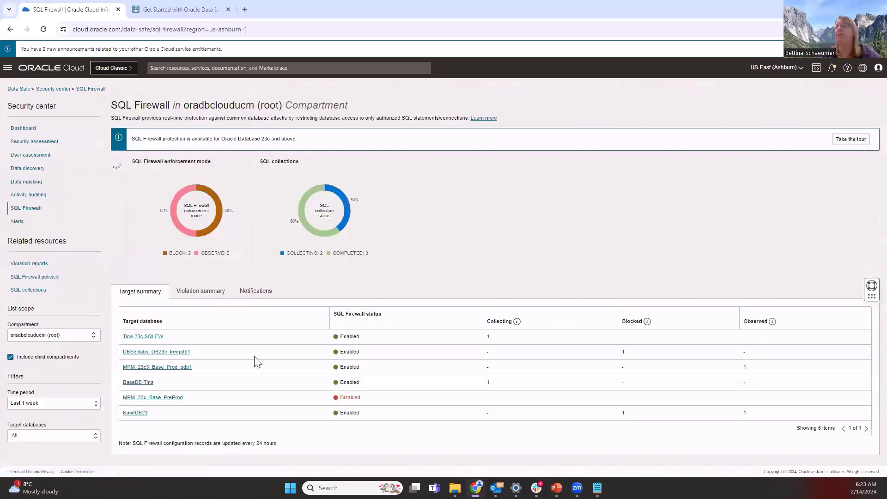
Open the EMPLOYEESEARCH_PROD SQL collection of target Tina-23c-SQLFW and view its collection insights for the last 1 week
click(129, 338)
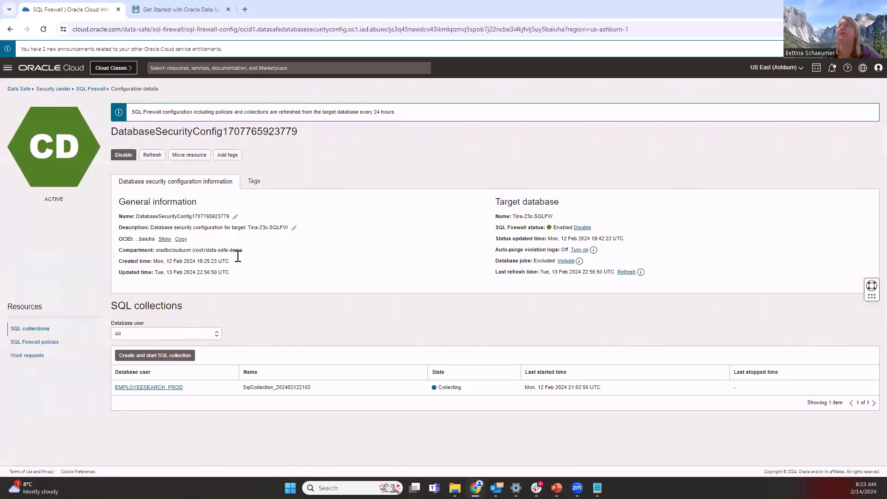
click(132, 388)
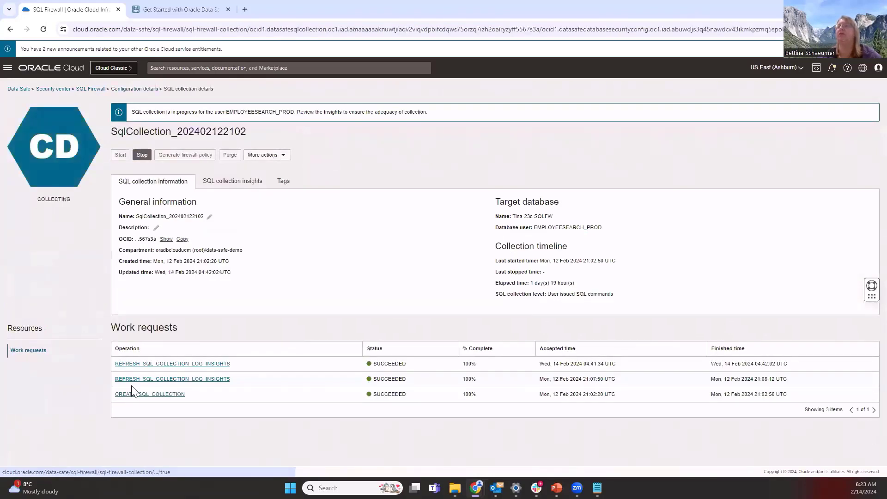
click(232, 182)
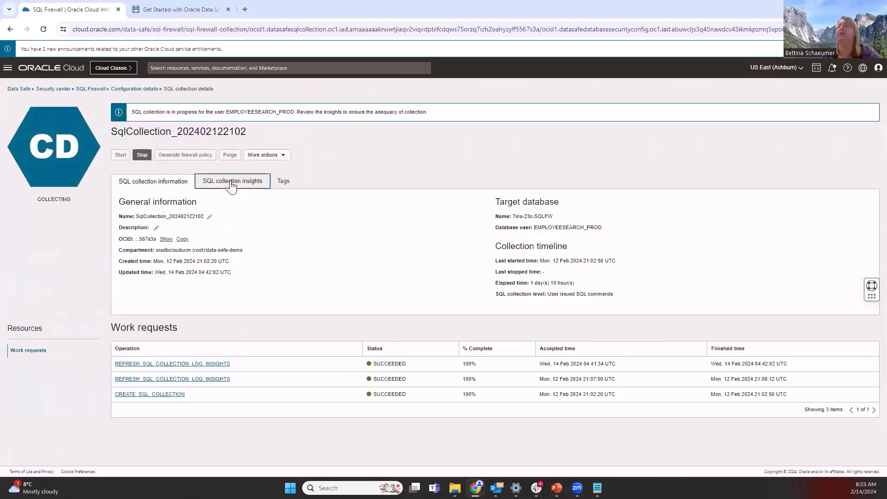
click(745, 206)
click(737, 221)
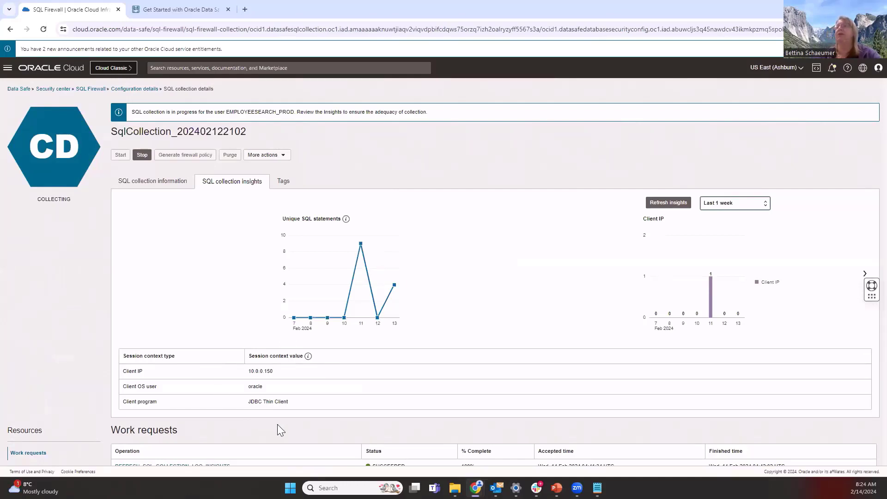
Examine the client IP, client OS user and client program values in the collection's session context table
drag(249, 372, 271, 389)
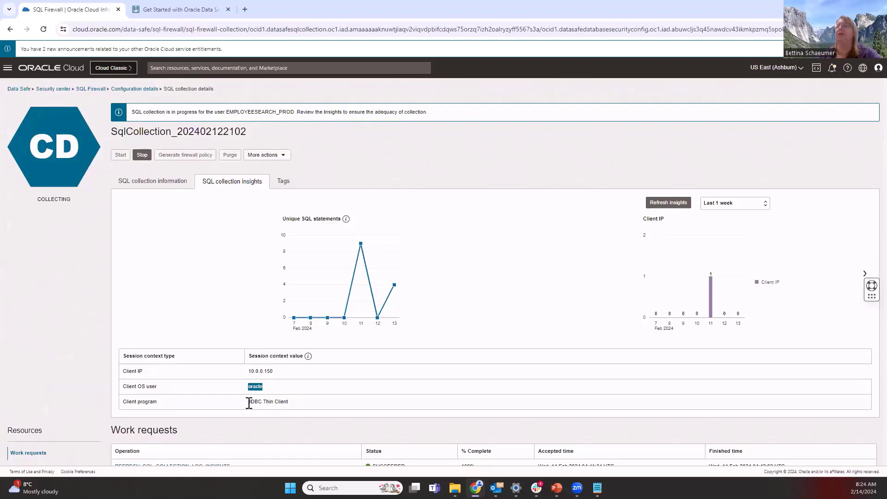
drag(249, 402, 307, 402)
click(309, 408)
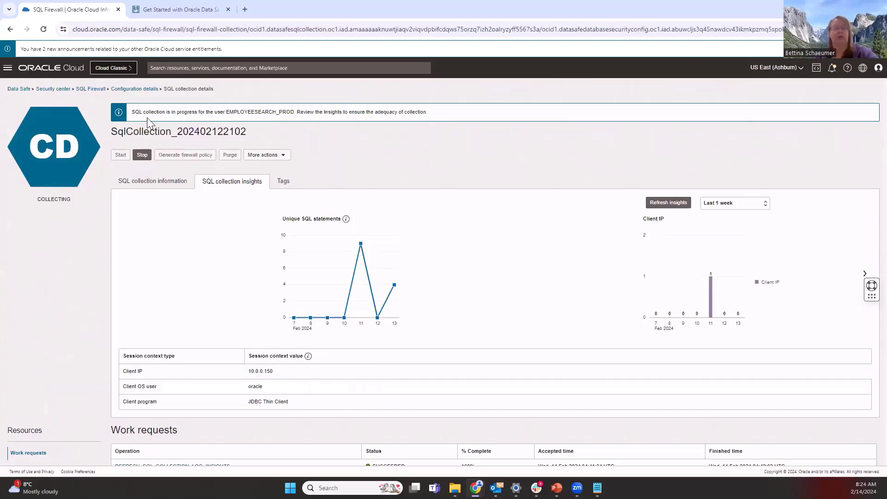
Return to the SQL Firewall overview and open the predefined All violations report from the violation reports
click(133, 91)
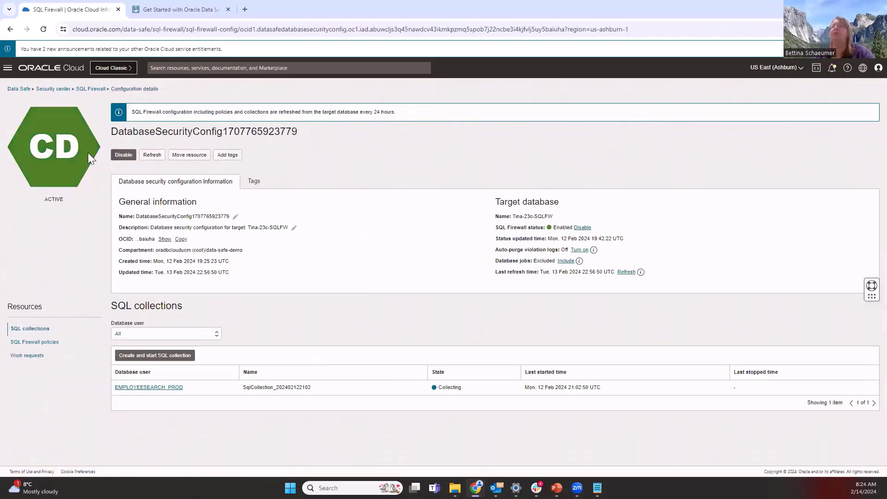
click(86, 90)
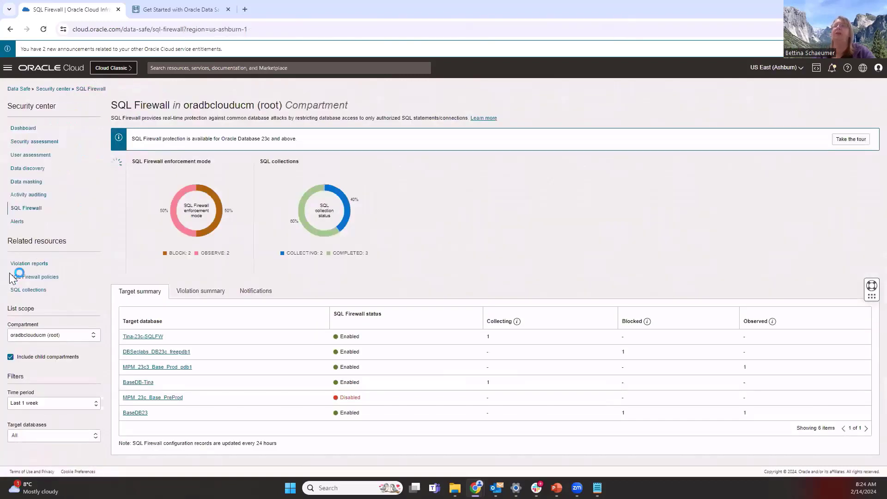
click(26, 265)
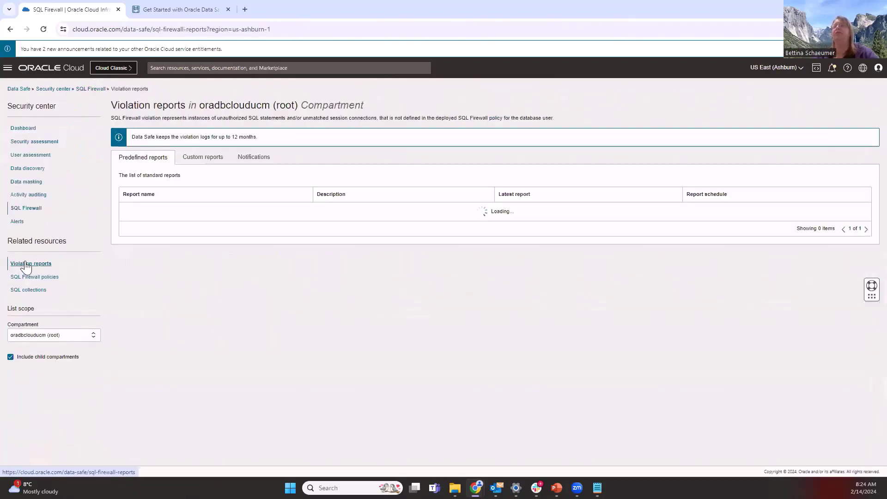
click(141, 210)
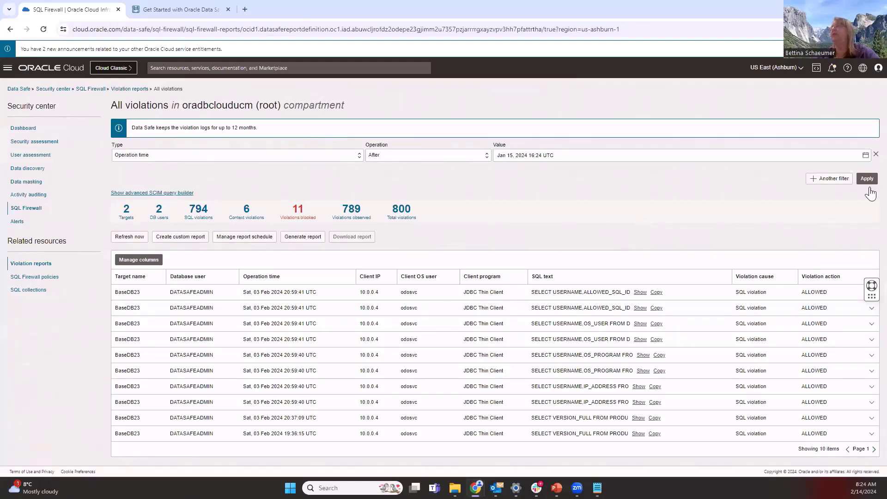
Add a second filter row to the All violations report and review the available filter types without choosing one
click(834, 179)
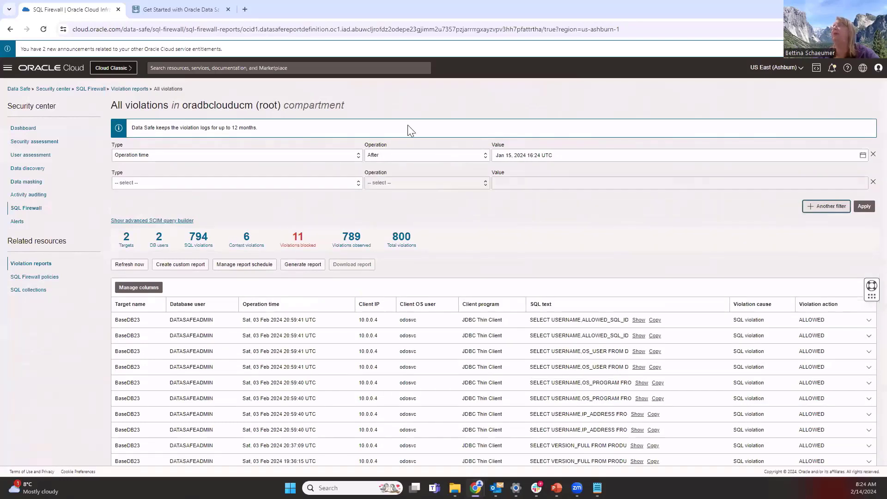
click(357, 182)
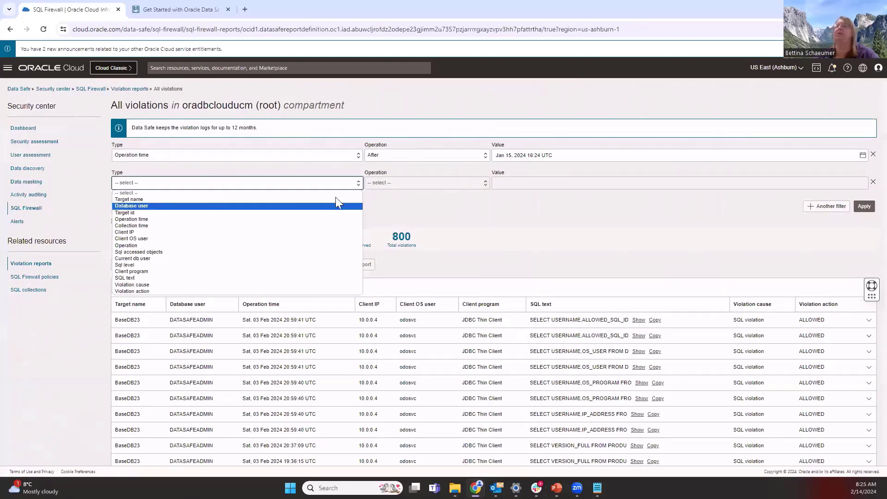
click(459, 194)
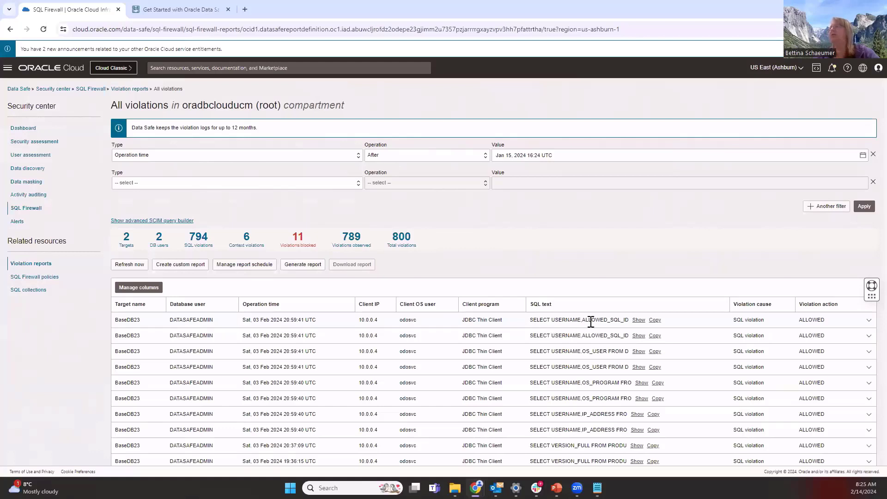
Expand the first violation's details, show its full SQL text, and examine the database user, SQL statement and violation action
click(869, 324)
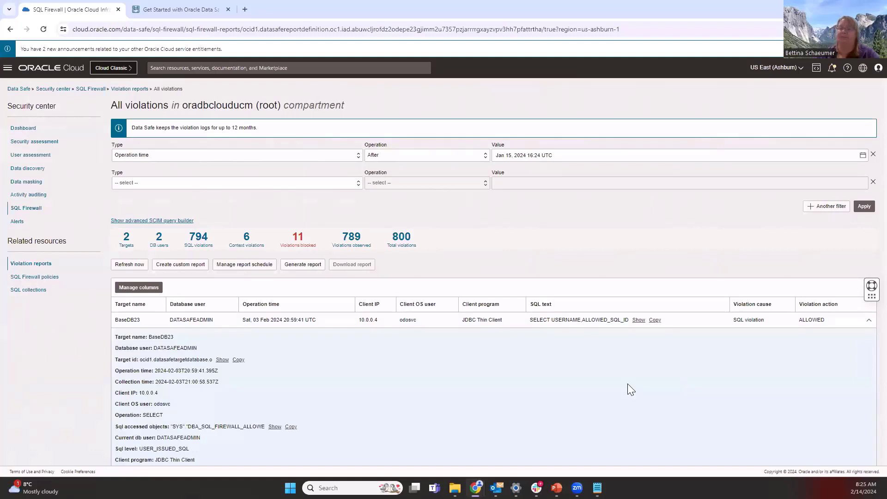
scroll(628, 383, down, 2)
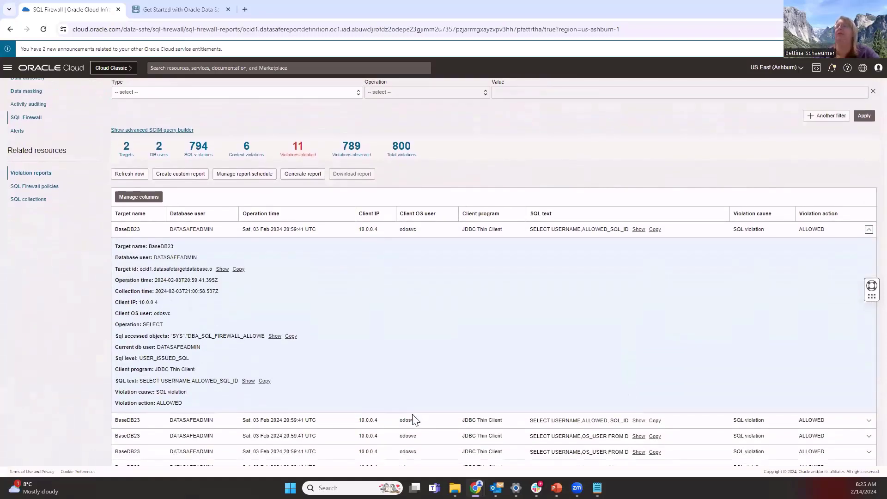
click(249, 381)
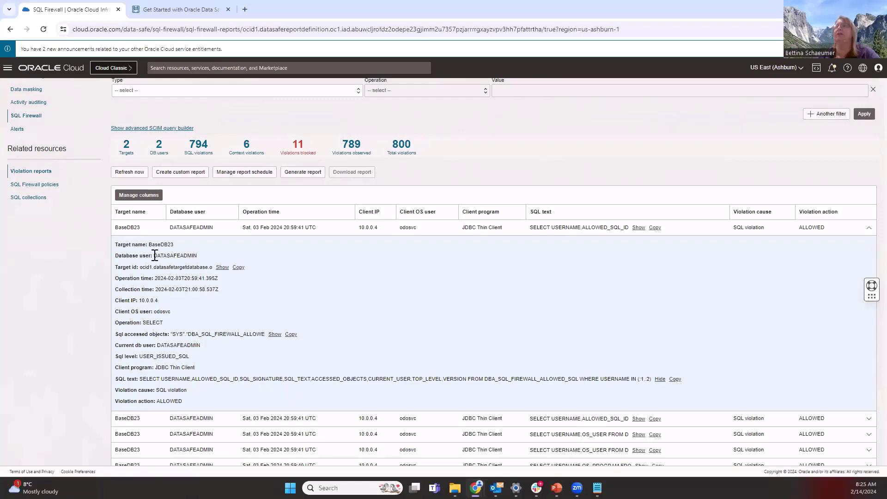
drag(153, 255, 208, 257)
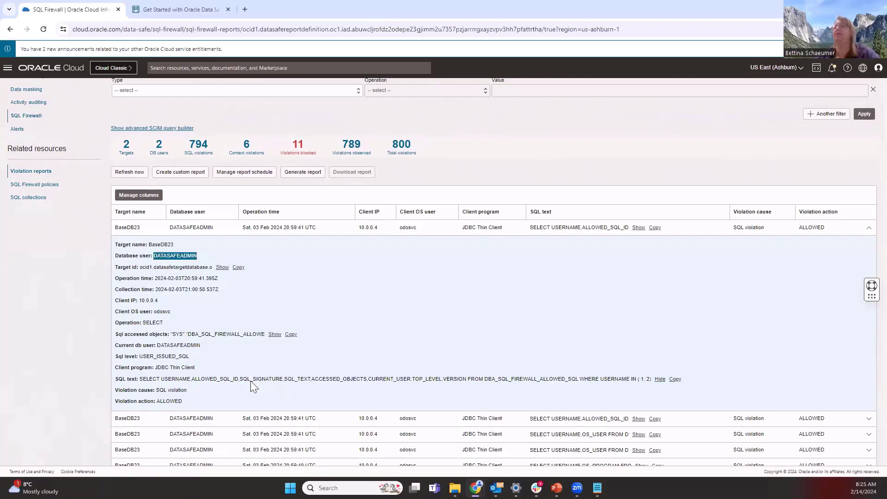
drag(172, 379, 342, 390)
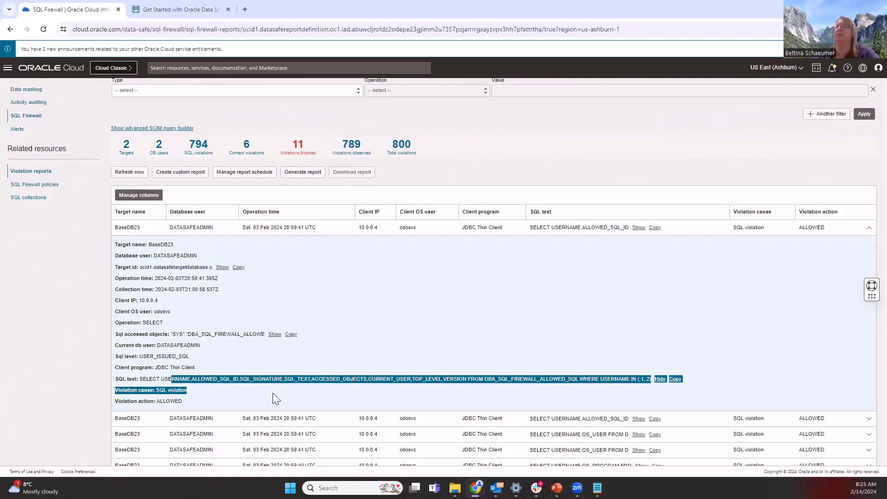
drag(157, 401, 190, 402)
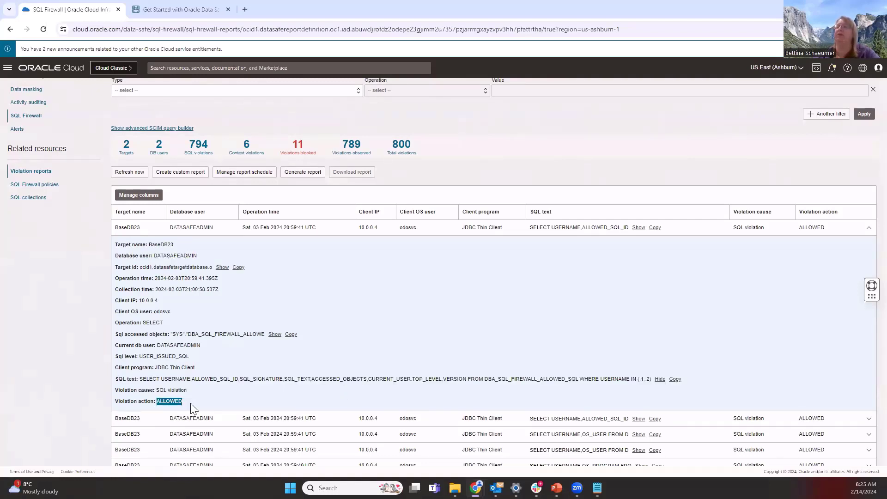
click(200, 400)
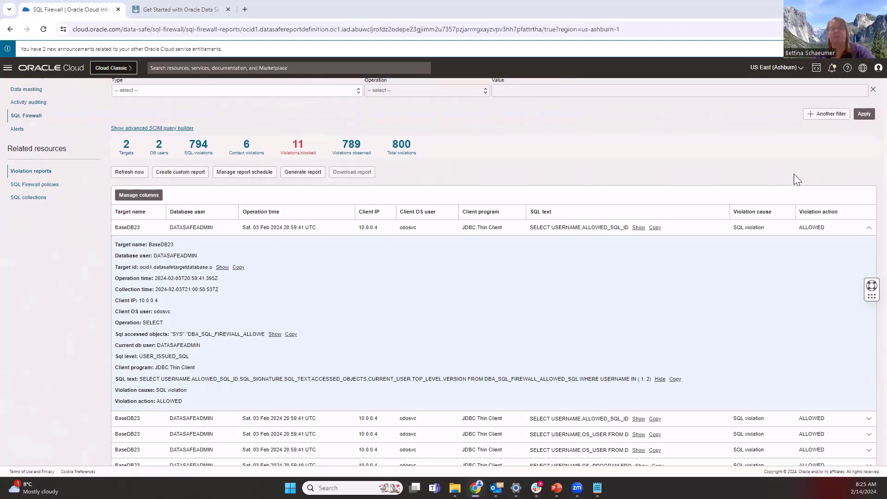
Switch to the PowerPoint slide show and advance to the Database Security Assessment slide on accepting risks
key(alt+Tab)
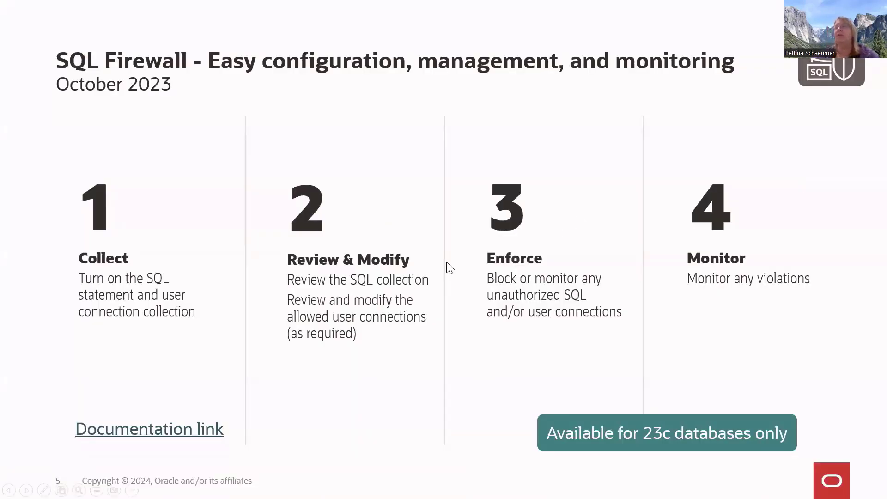
key(Right)
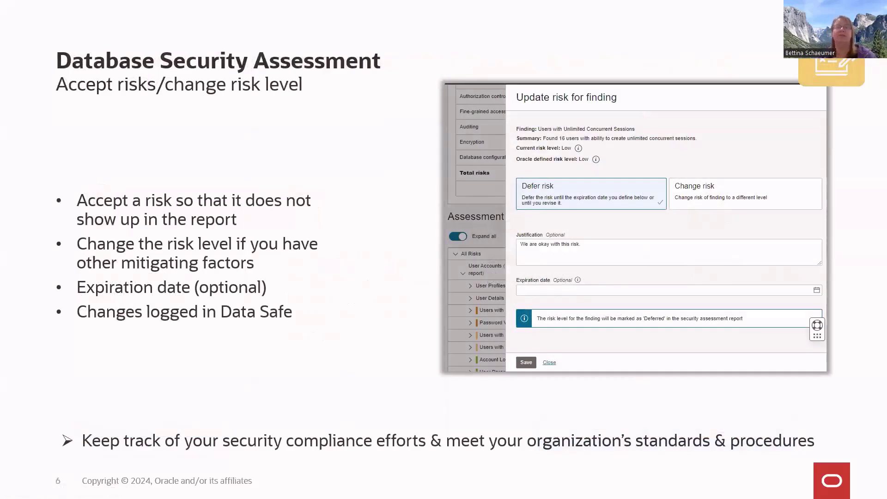
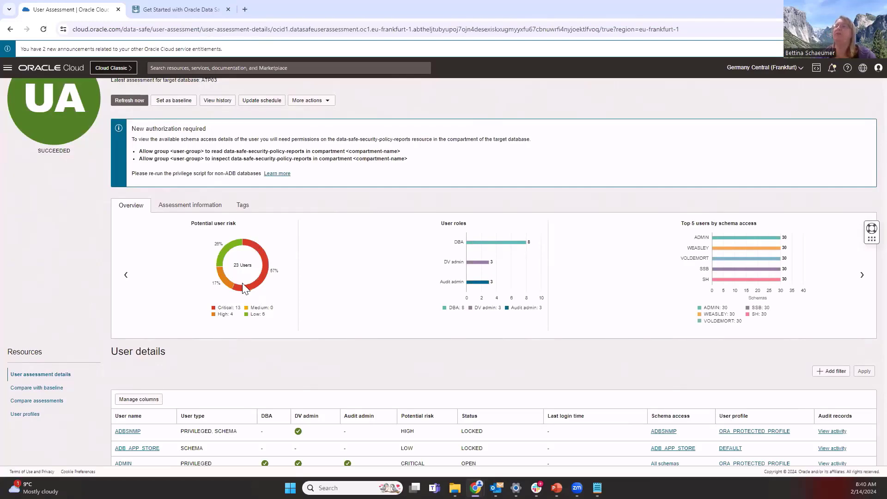
Examine the Critical and High shares of potential user risk, the DV admin and Audit admin roles, and the other overview charts
mouse_move(258, 286)
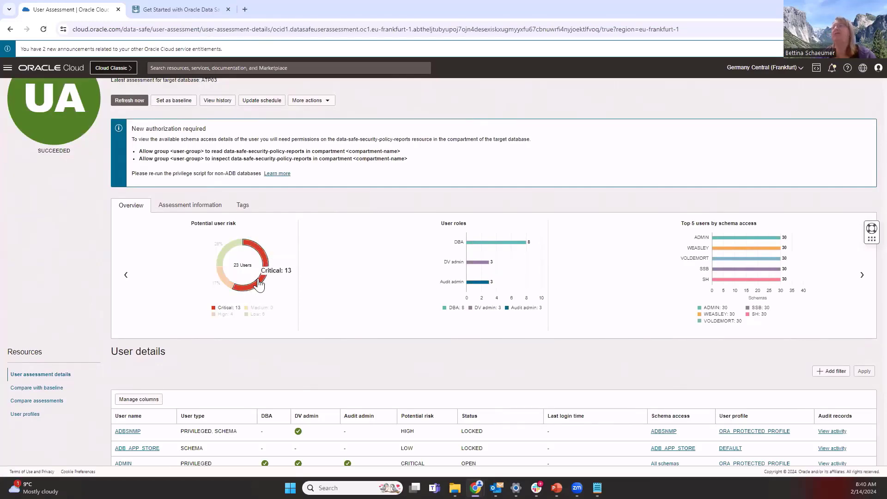
mouse_move(223, 283)
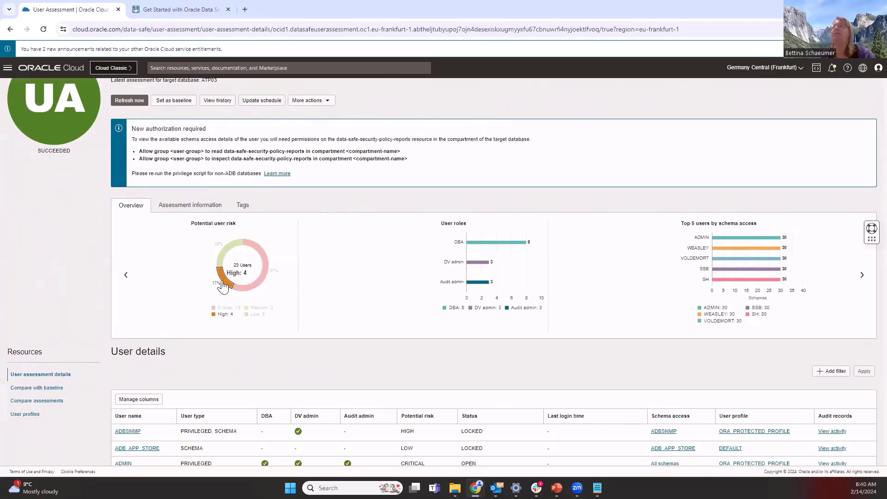
mouse_move(222, 267)
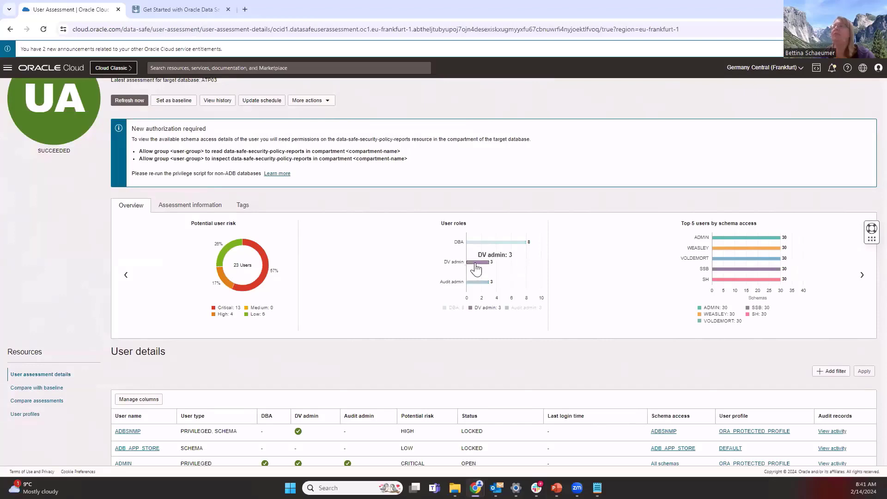
mouse_move(474, 287)
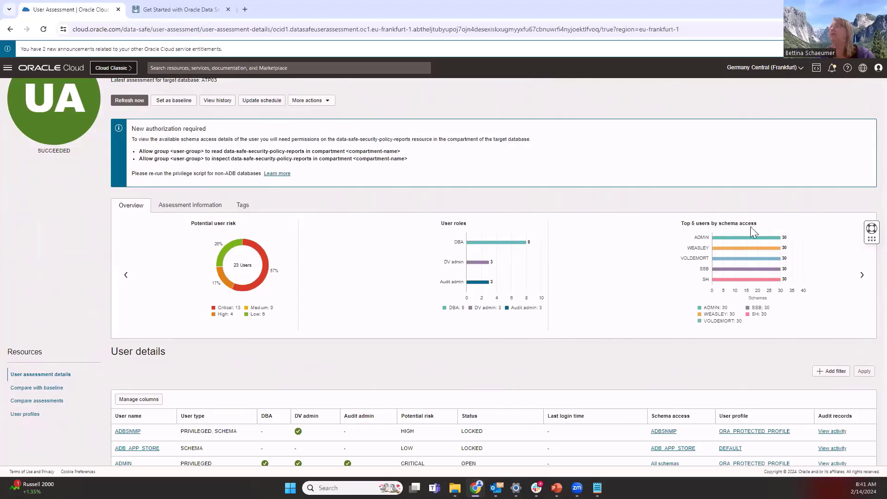
click(863, 276)
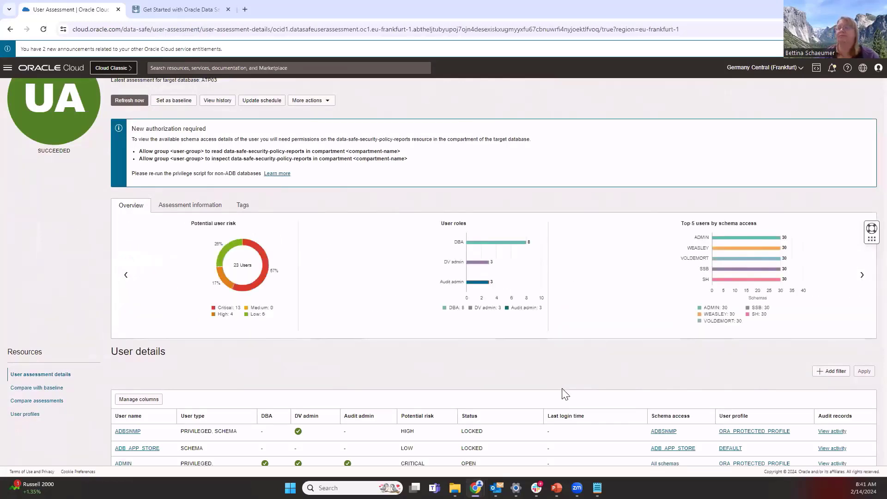
Open the details of the non-privileged user in the user list, examine the roles, privileges and schema access, and close the details
scroll(564, 393, down, 3)
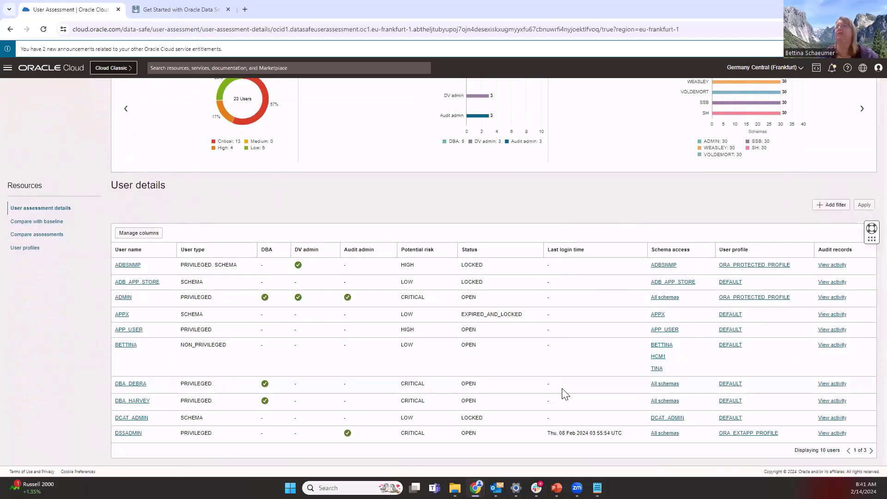
click(125, 346)
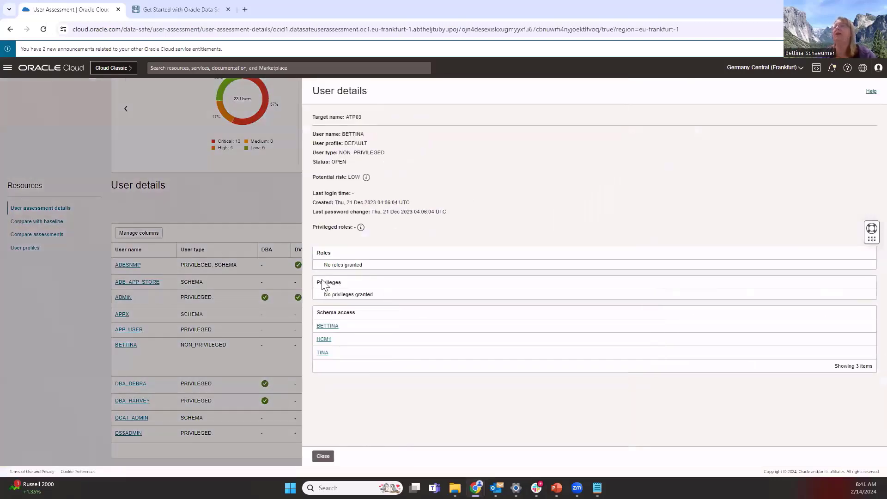
drag(322, 264, 363, 265)
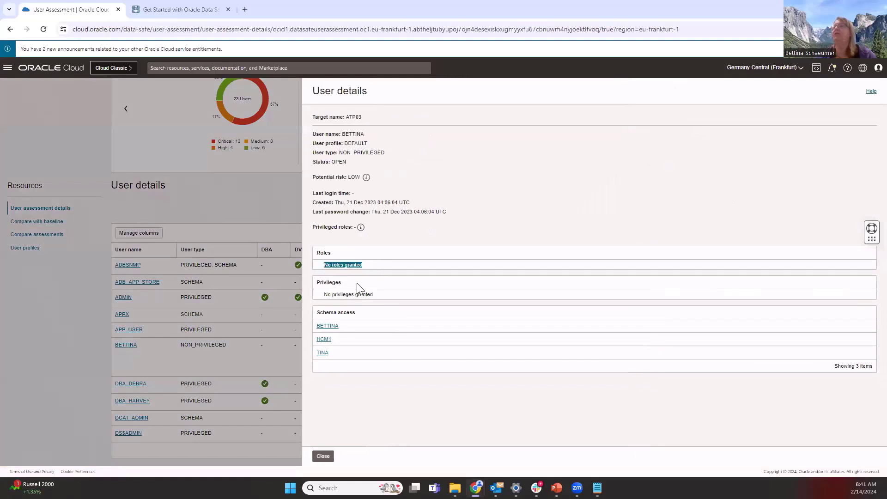
drag(324, 295, 410, 296)
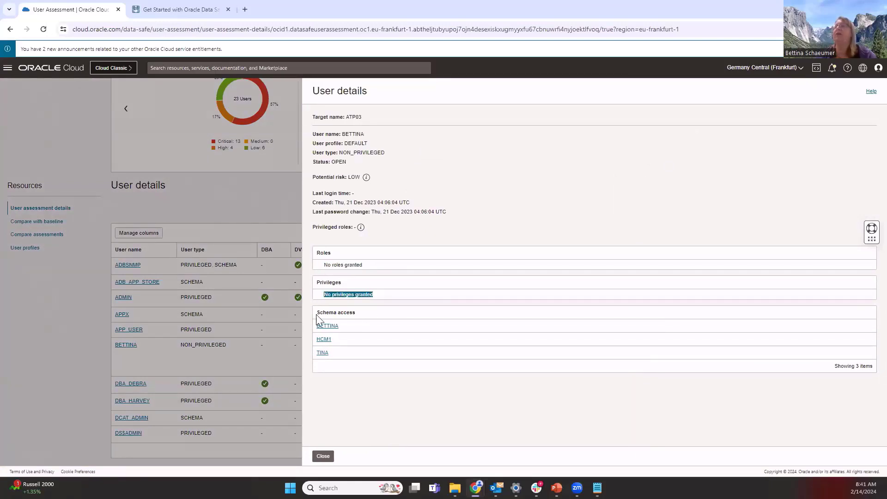
drag(318, 313, 368, 317)
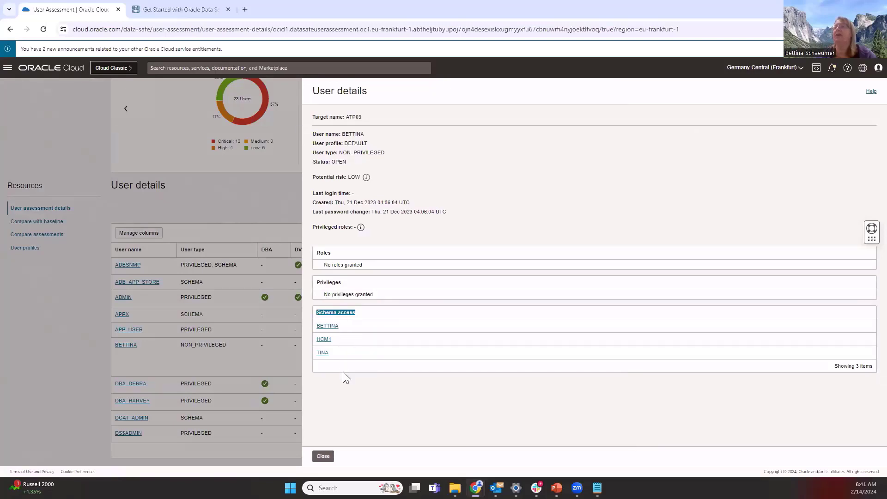
click(323, 457)
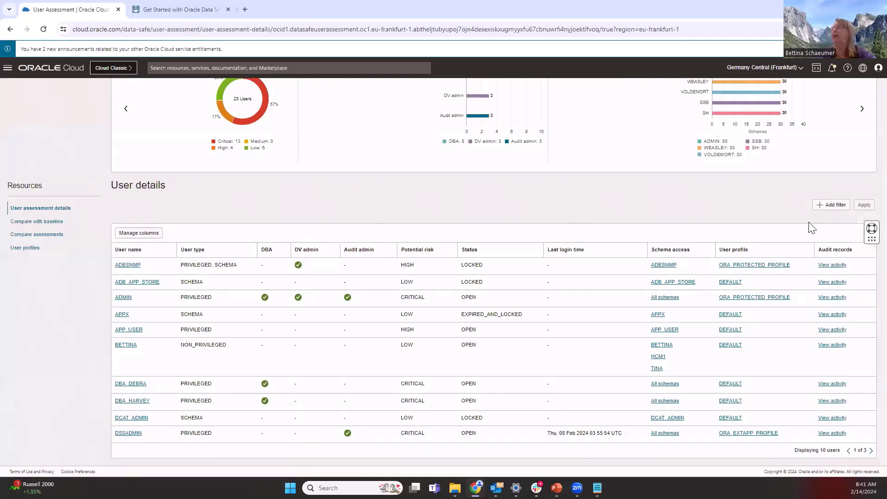
Filter the user details by Schema access = HCM1
click(824, 205)
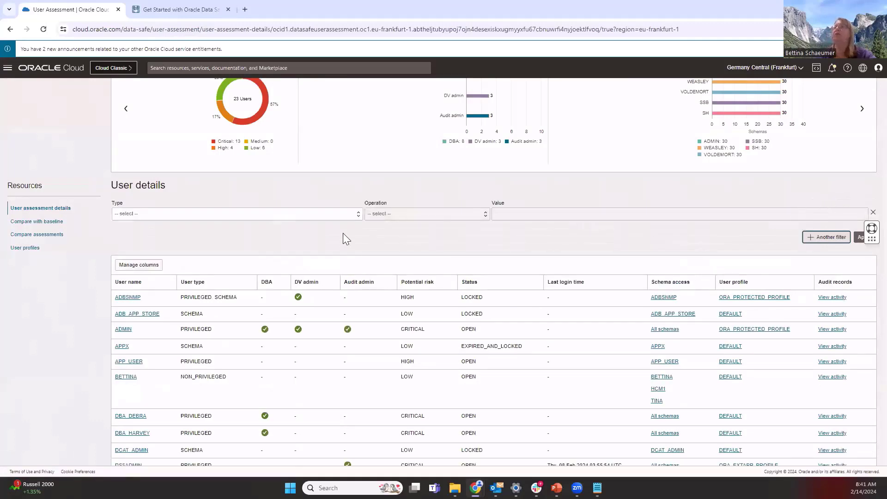
click(274, 214)
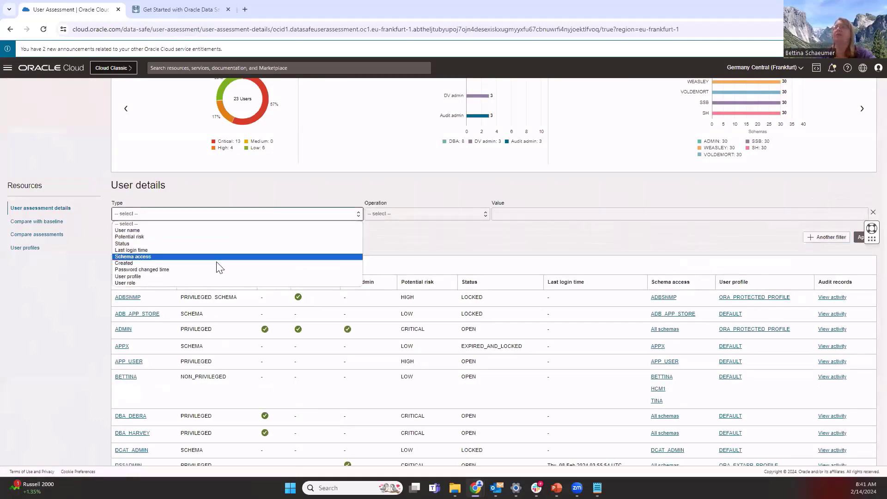
click(214, 256)
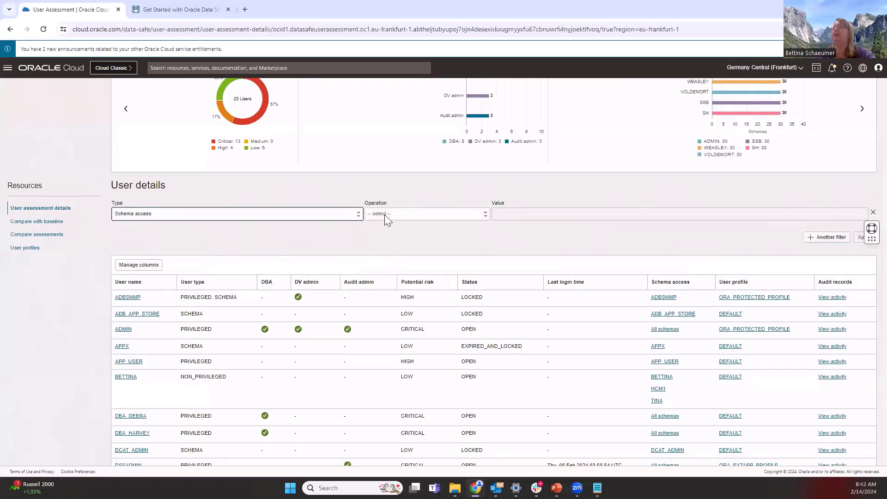
click(385, 214)
click(384, 230)
click(547, 213)
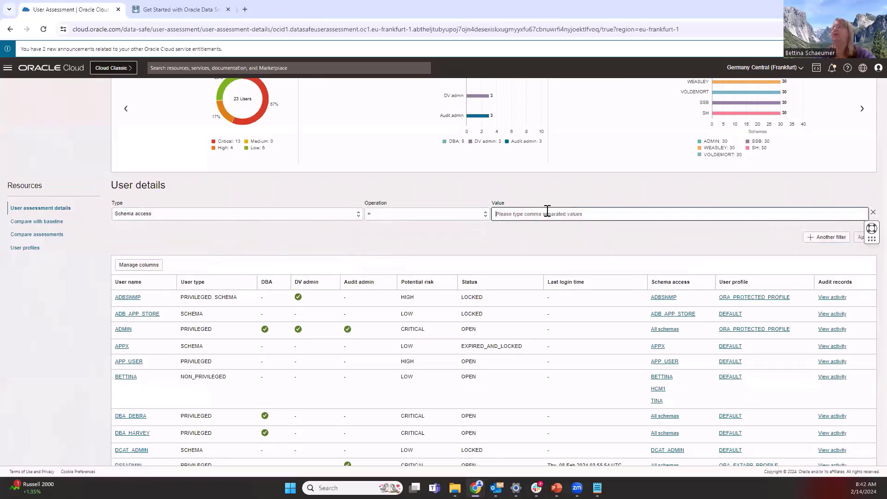
text(HCM1)
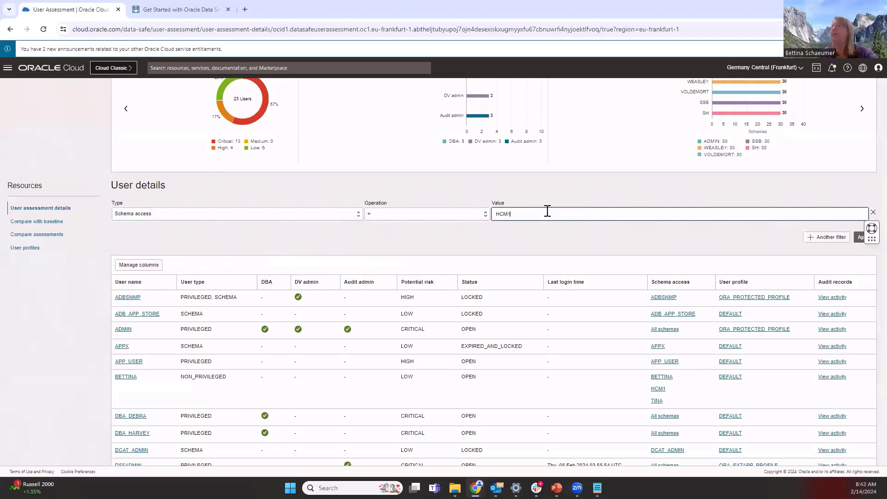
click(857, 238)
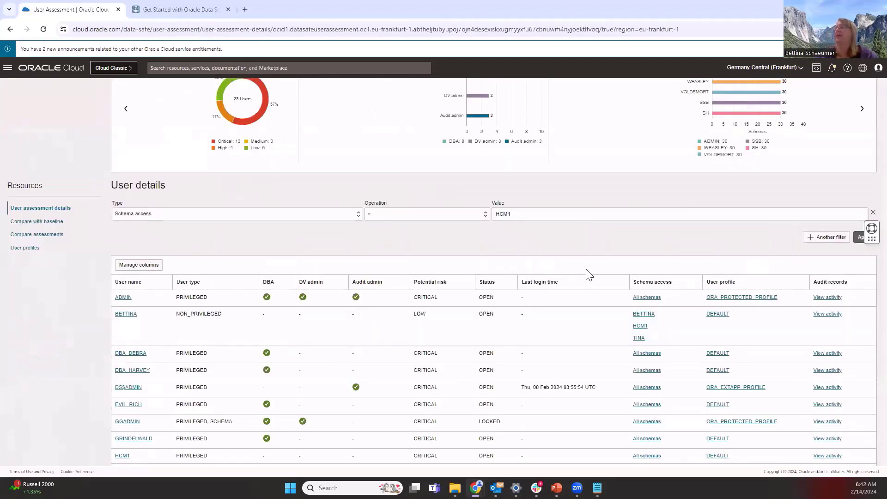
Open the non-privileged user's HCM1 schema details, examine the table names, access types and Sensitive column, and close the details
scroll(581, 255, down, 1)
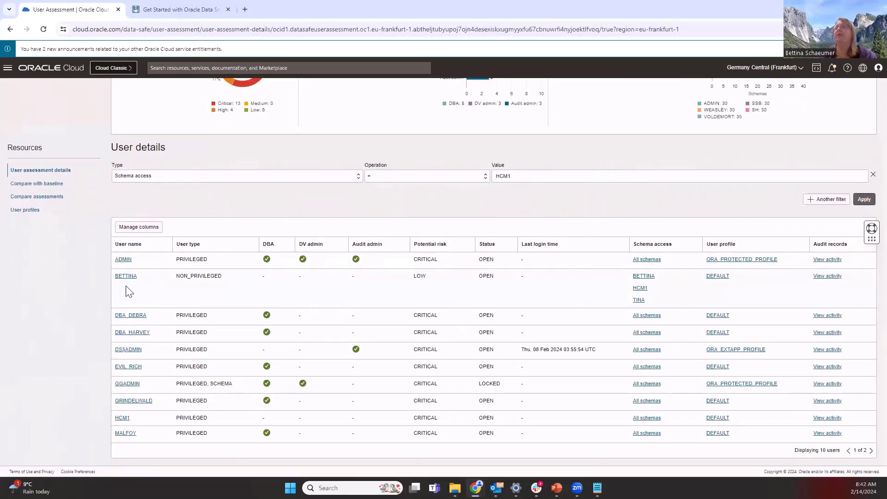
click(639, 289)
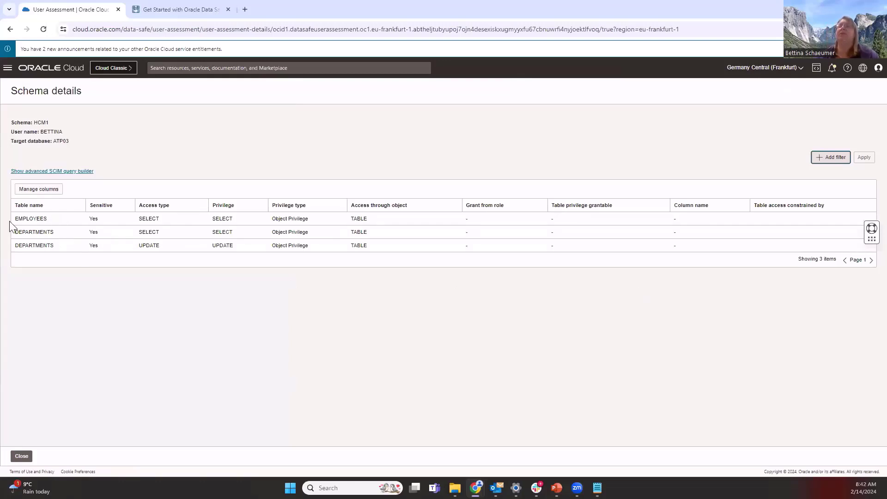
drag(17, 219, 70, 237)
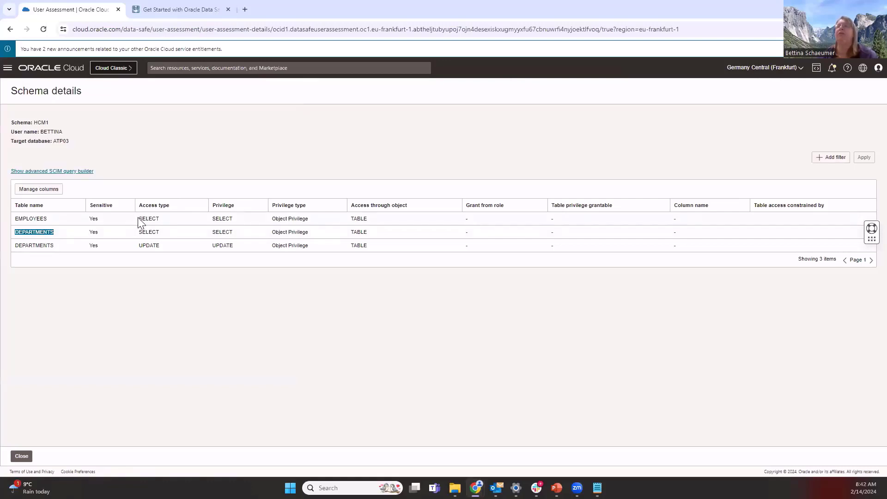
drag(138, 218, 179, 225)
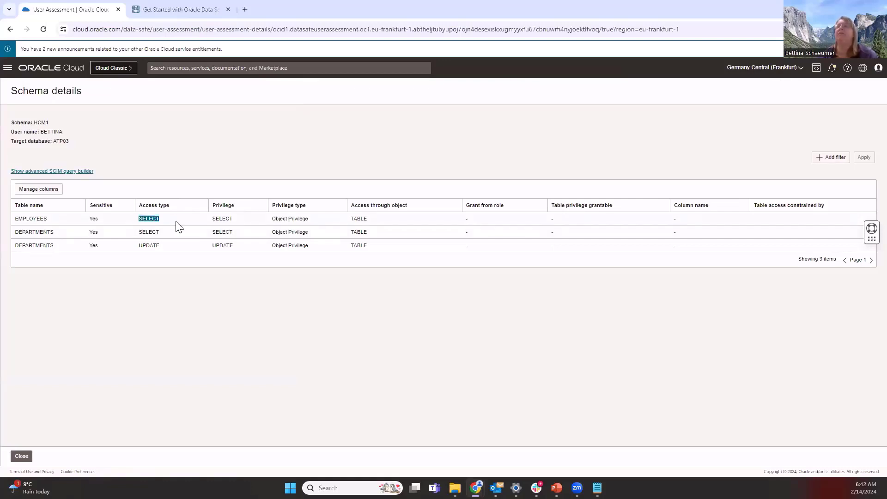
double_click(144, 232)
click(148, 245)
drag(92, 205, 118, 207)
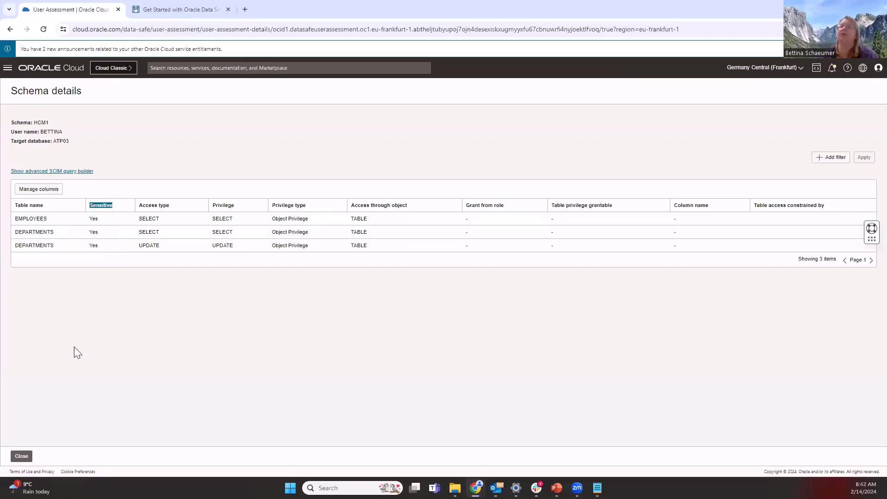
click(21, 456)
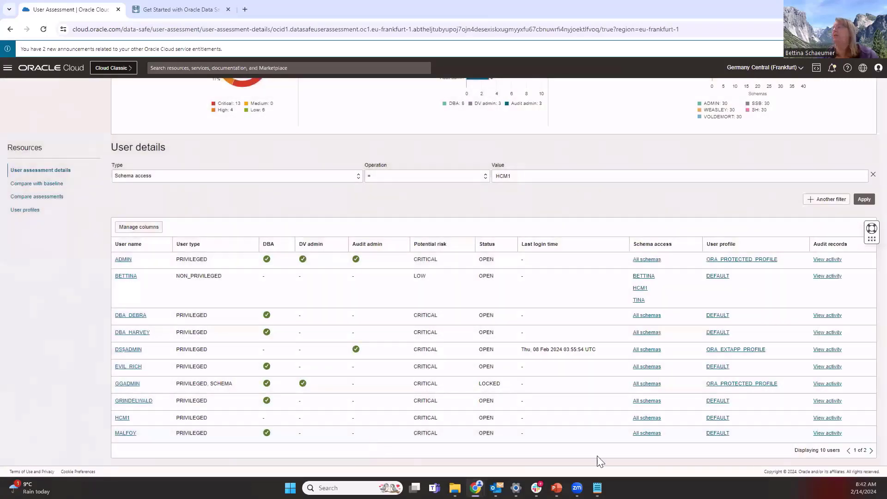
On the second page of filtered users, open the non-privileged user's HCM1 schema details, review the tables and access types, and close the details
click(871, 450)
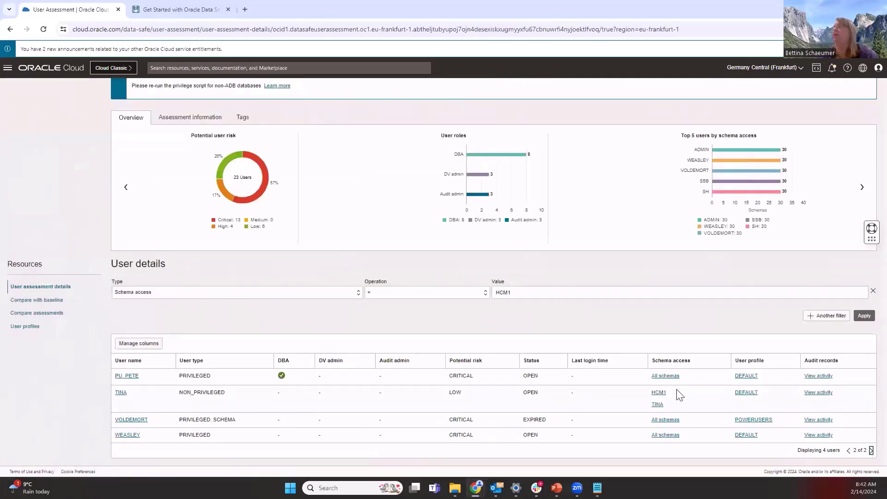
click(660, 394)
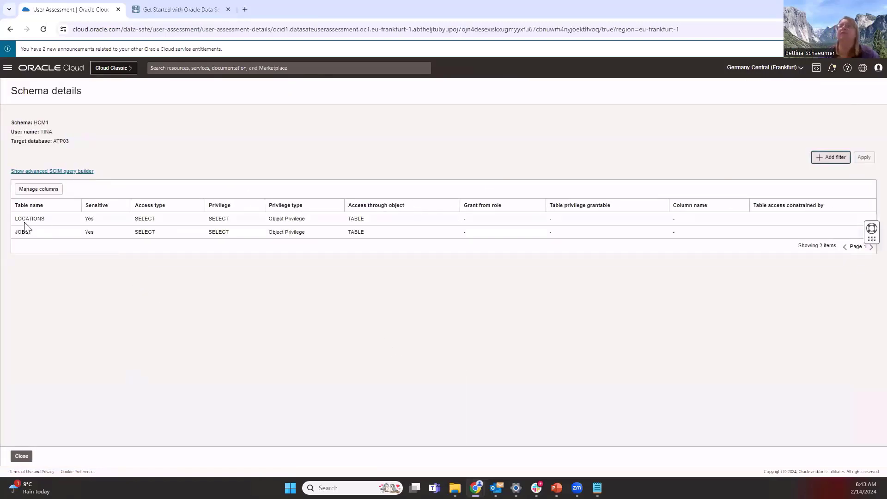
drag(18, 218, 37, 232)
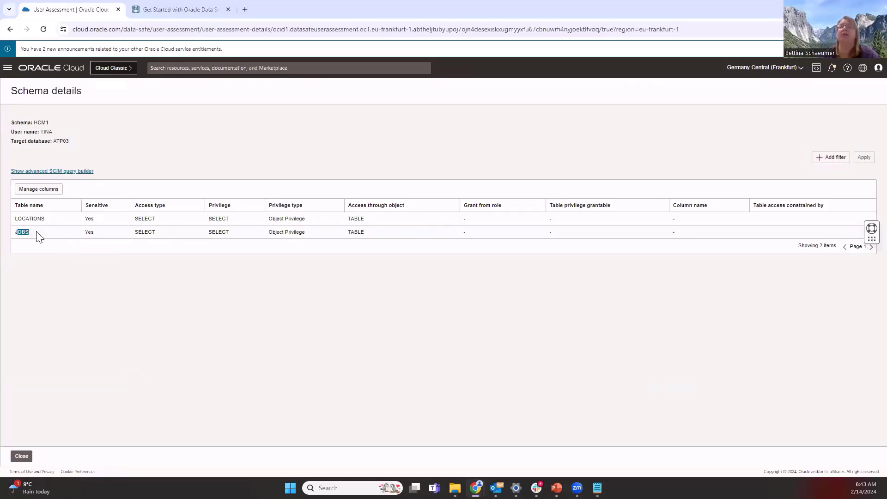
drag(133, 219, 165, 236)
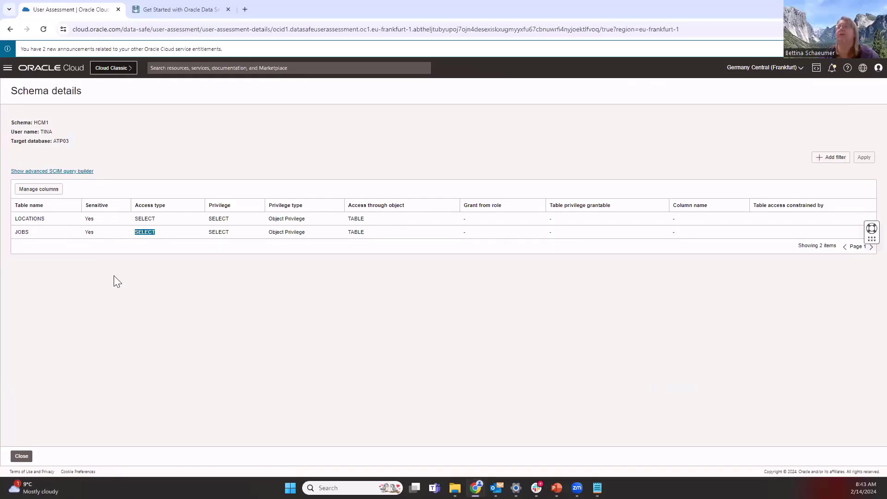
click(22, 457)
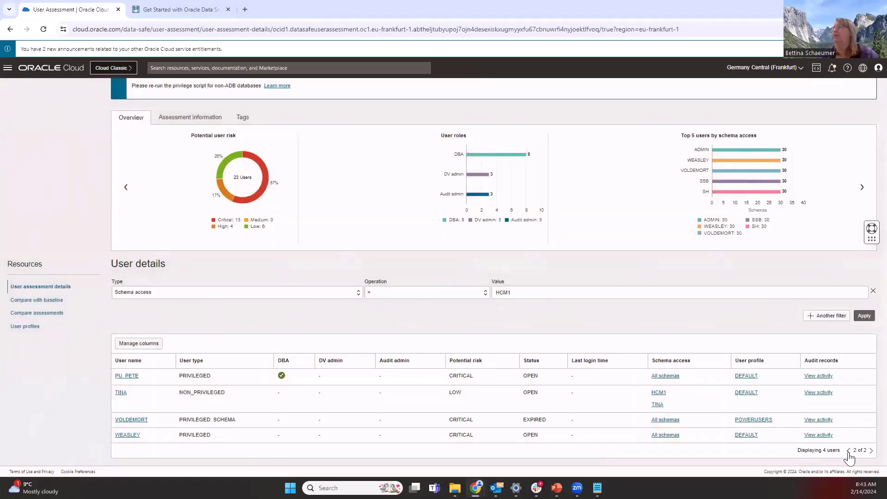
Open HCM1 from the all-schemas list of the first page's first user with only the DBA role, and view the tables covered by SELECT_ANY_TABLE
click(849, 452)
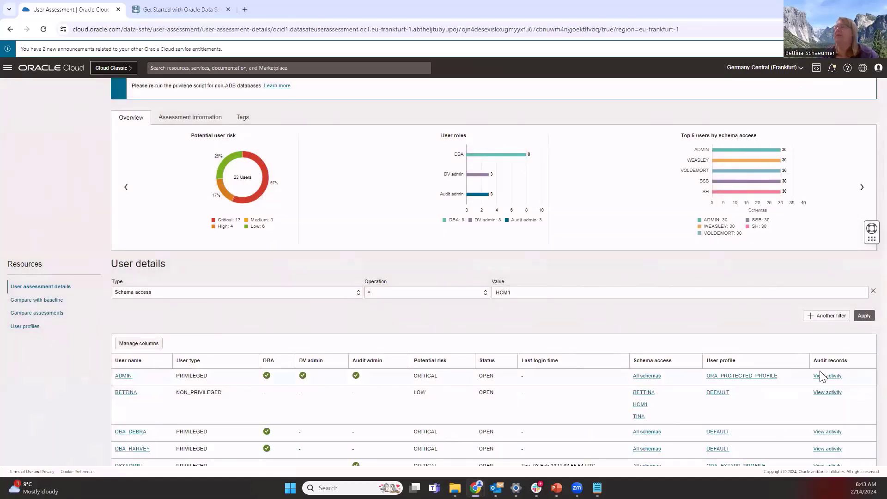
click(644, 434)
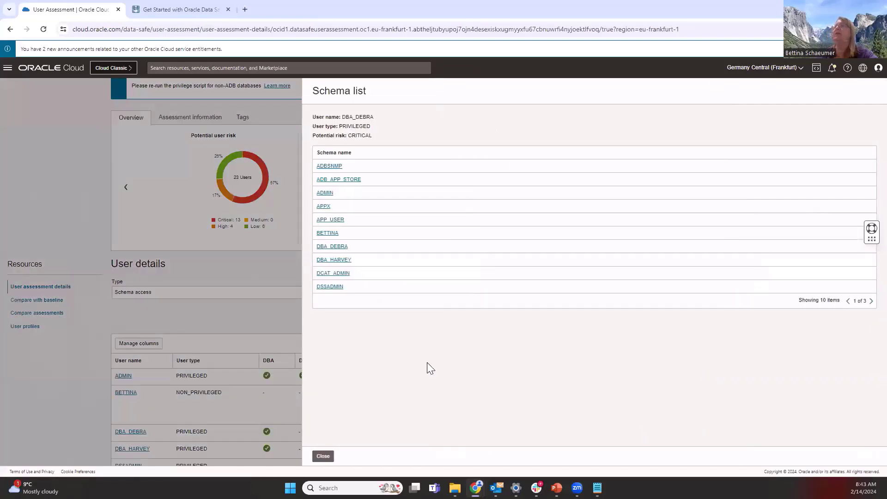
click(872, 301)
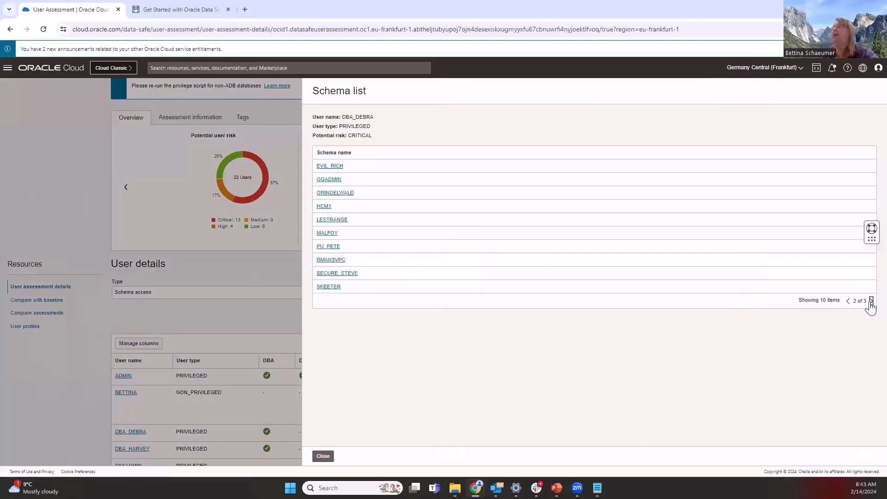
click(323, 208)
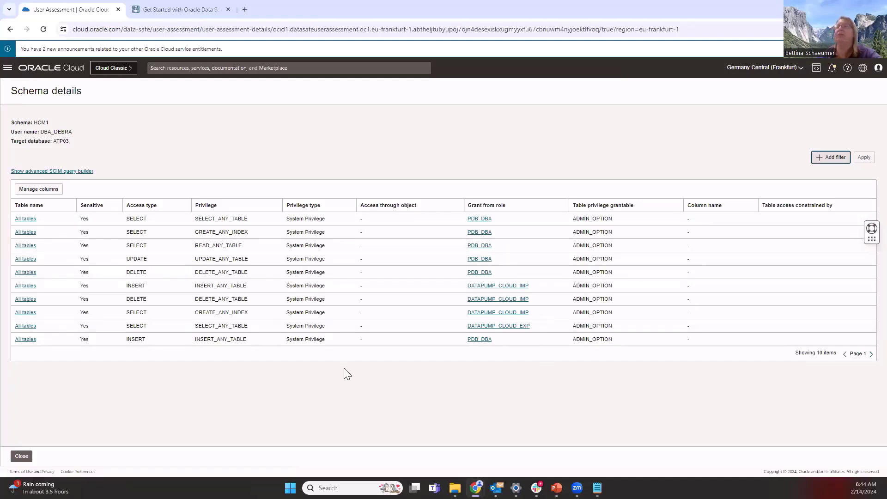
click(24, 220)
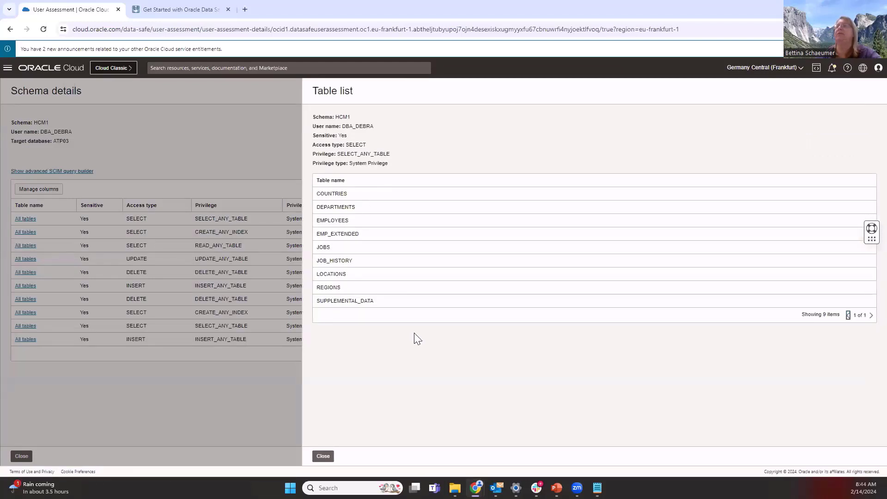
click(323, 457)
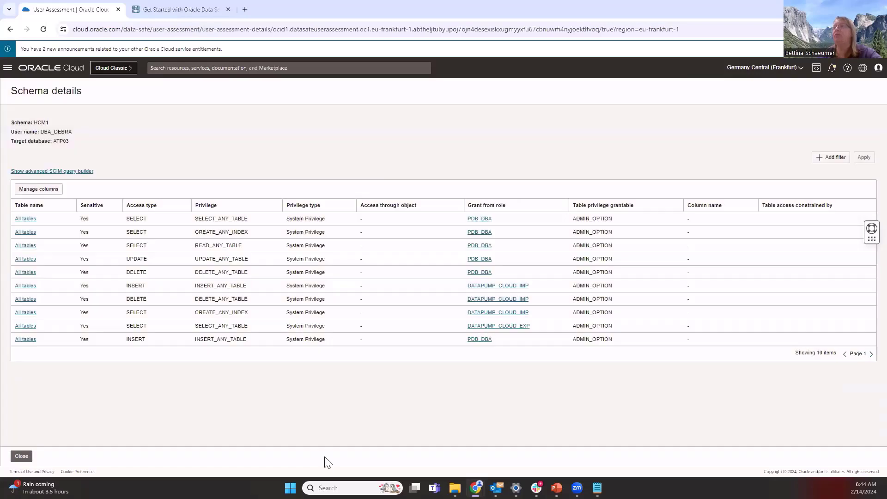
Close the HCM1 schema details and the schema list, returning to the filtered user details
click(22, 457)
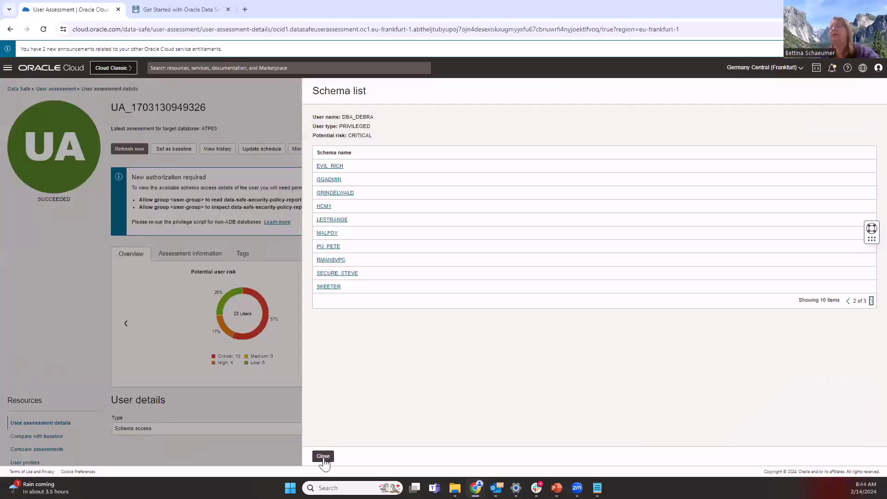
click(320, 453)
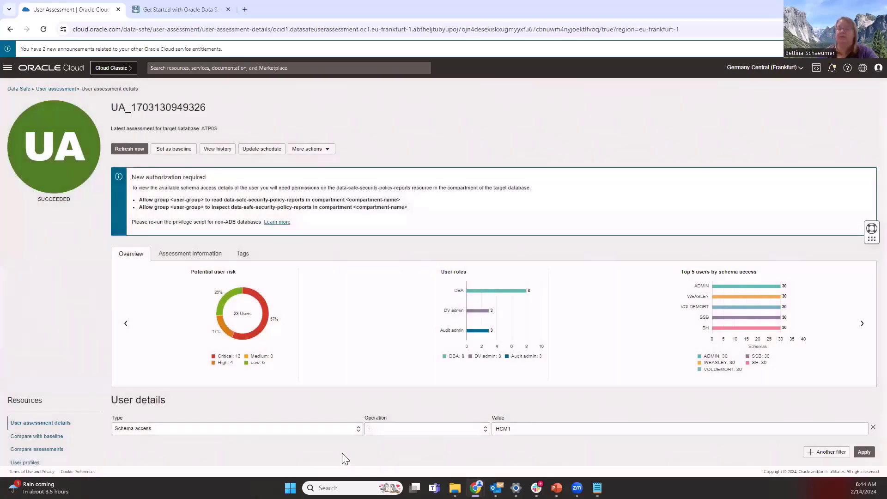
scroll(342, 453, down, 5)
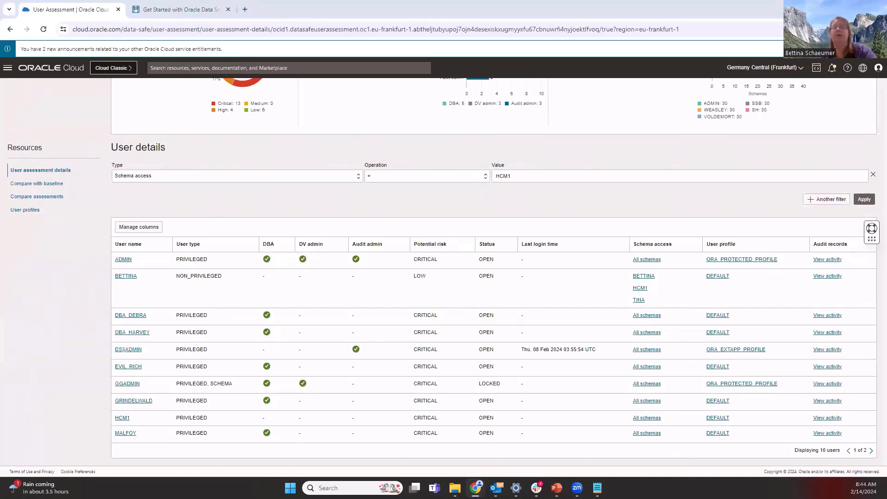
key(alt+Tab)
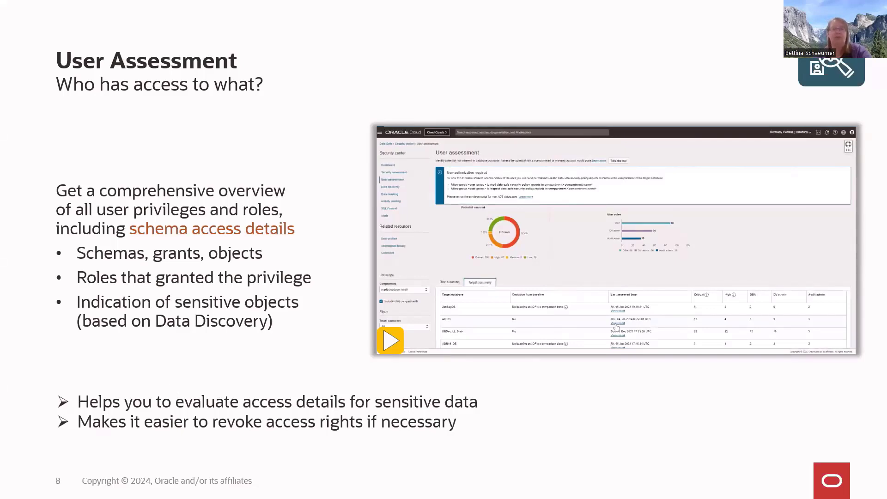
key(alt+Tab)
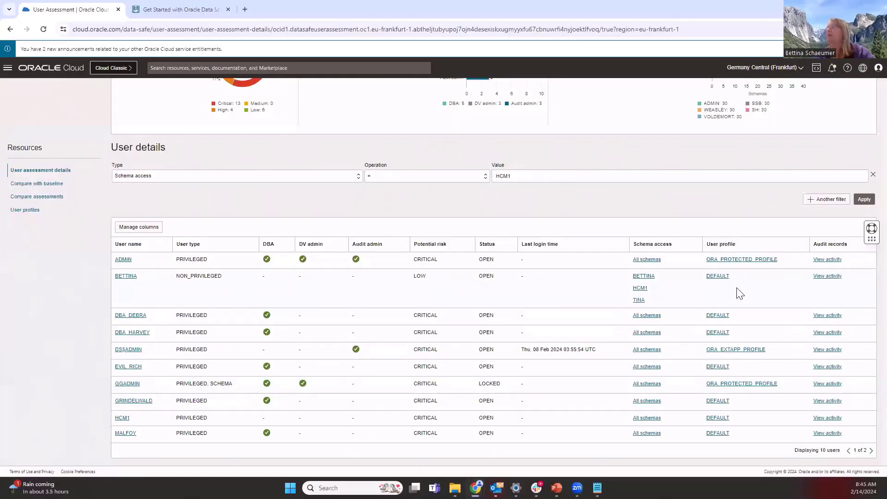
Examine the Table access constrained by column in the non-privileged user's HCM1 schema details, close them, and switch to the presentation
click(639, 289)
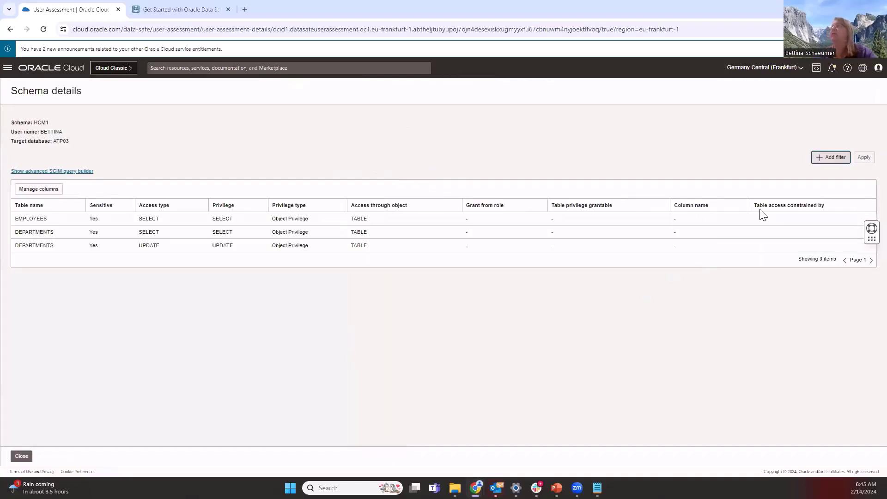
drag(755, 205, 847, 208)
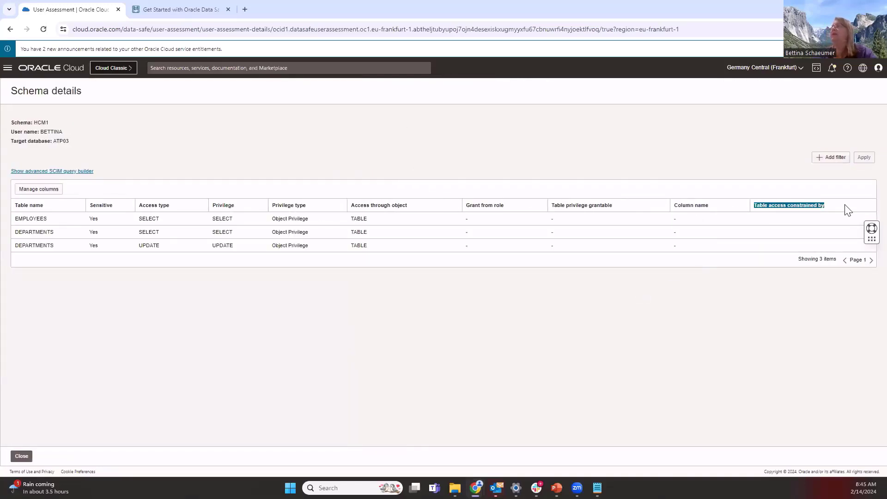
click(759, 225)
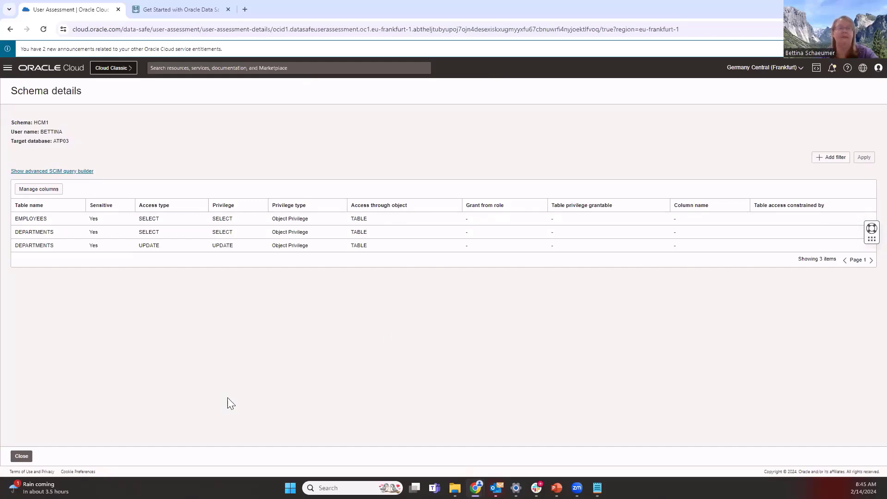
click(22, 457)
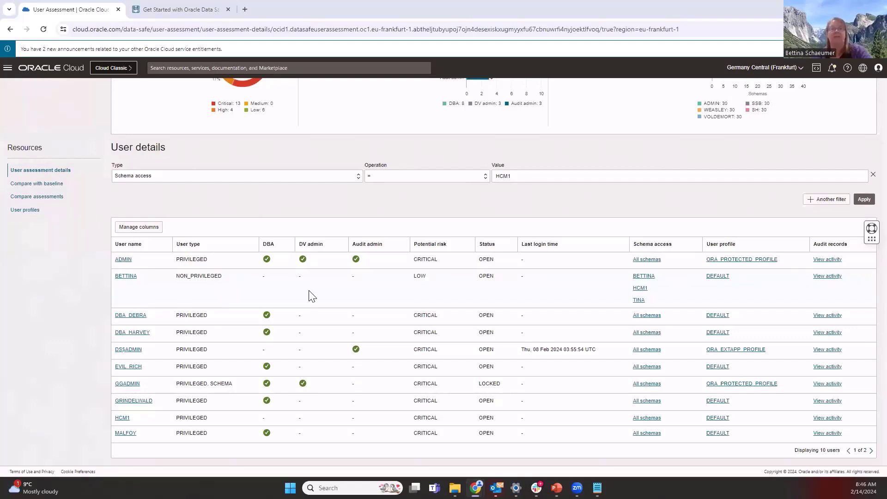
key(alt+Tab)
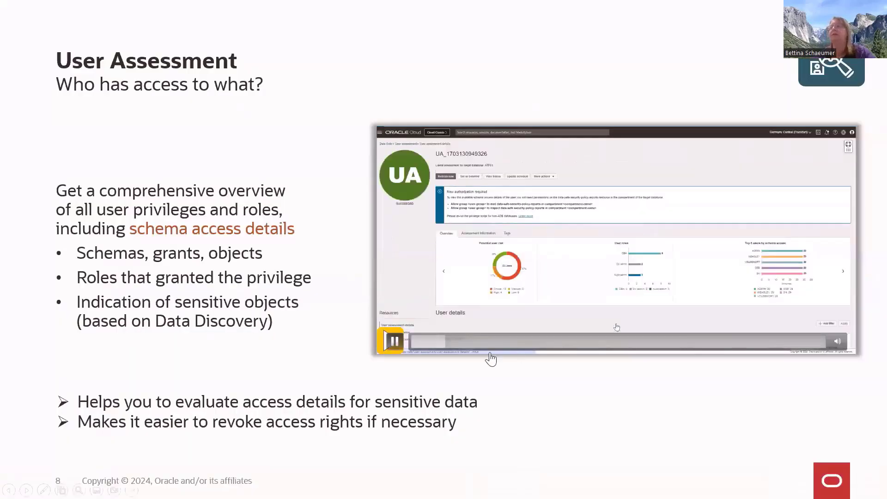
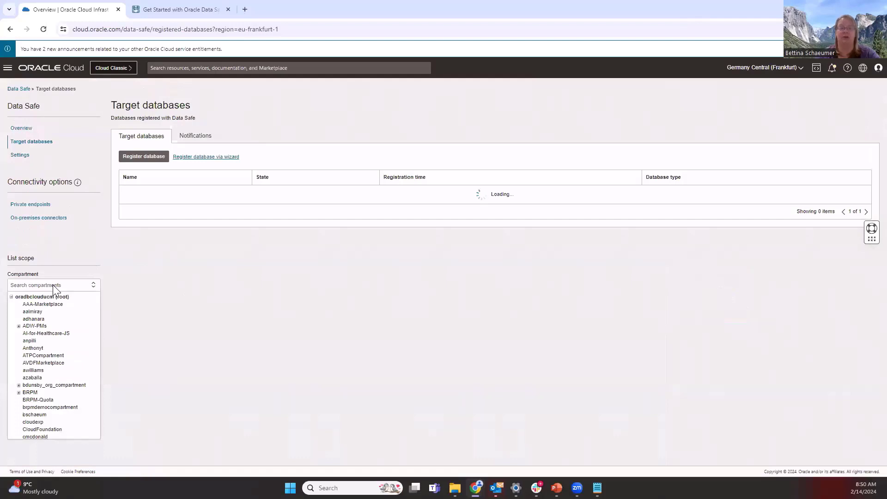
Limit the target databases list to the adhanara compartment
key(BackSpace)
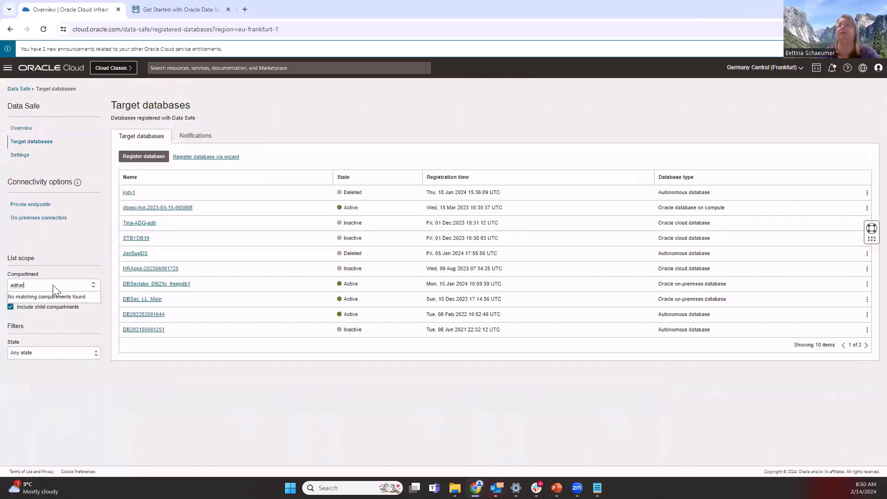
click(32, 305)
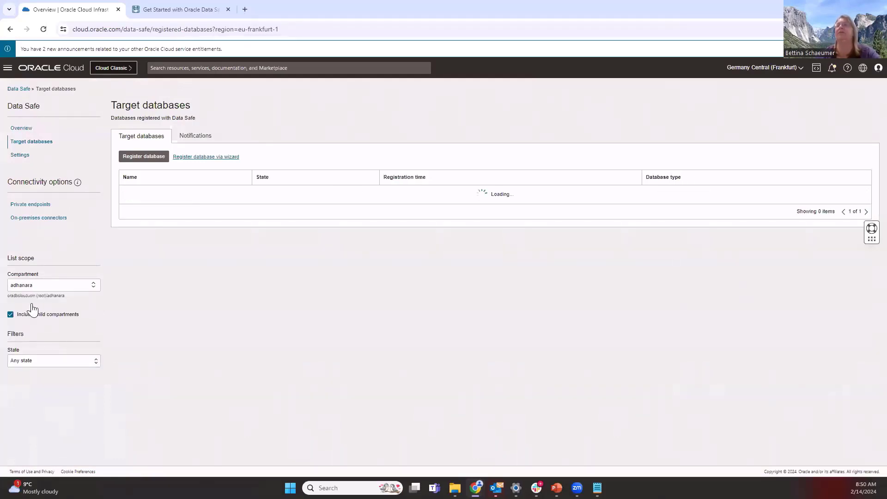
Start the Oracle cloud databases registration wizard from the Data Safe overview, select ADG_DBSystem1_FRA, and read the notice about the selected database
click(21, 128)
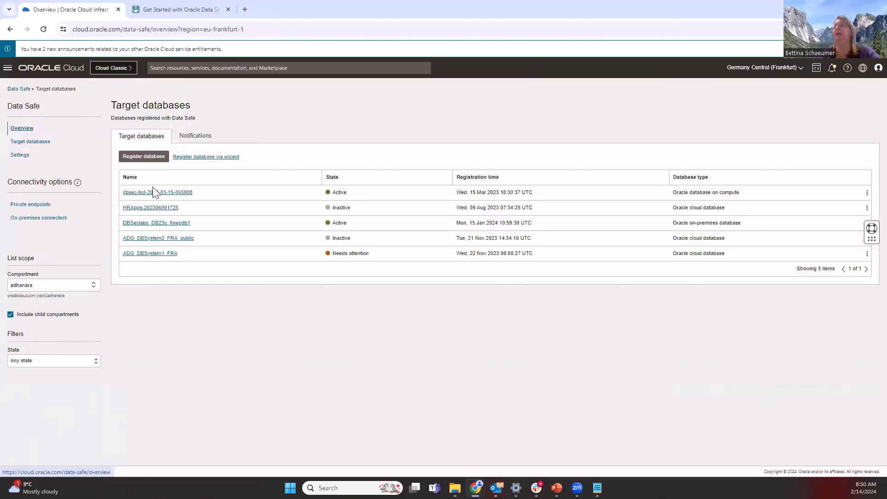
click(446, 364)
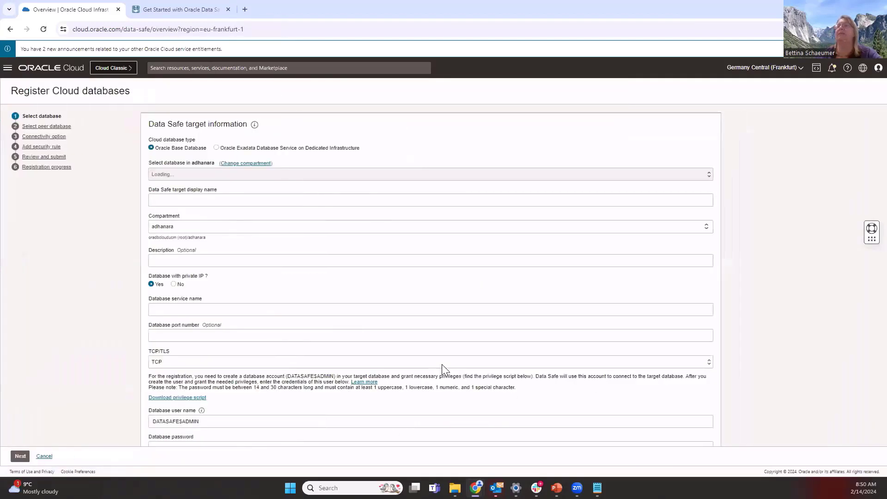
click(196, 176)
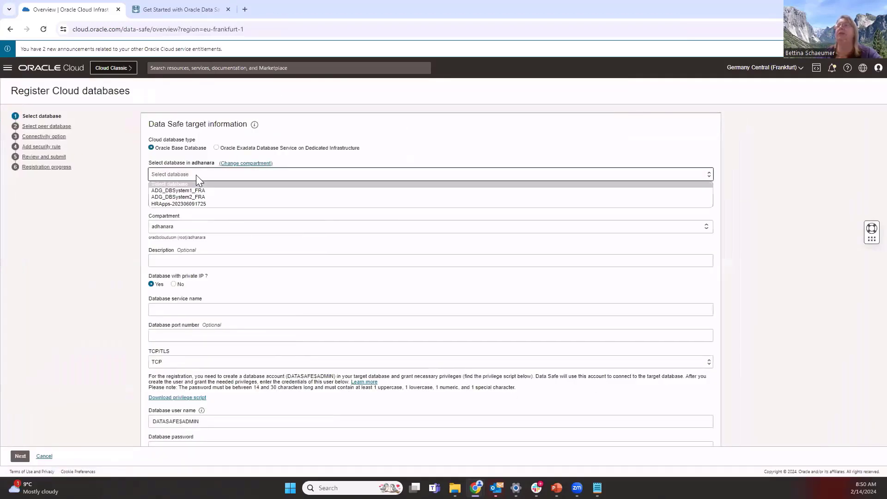
click(200, 190)
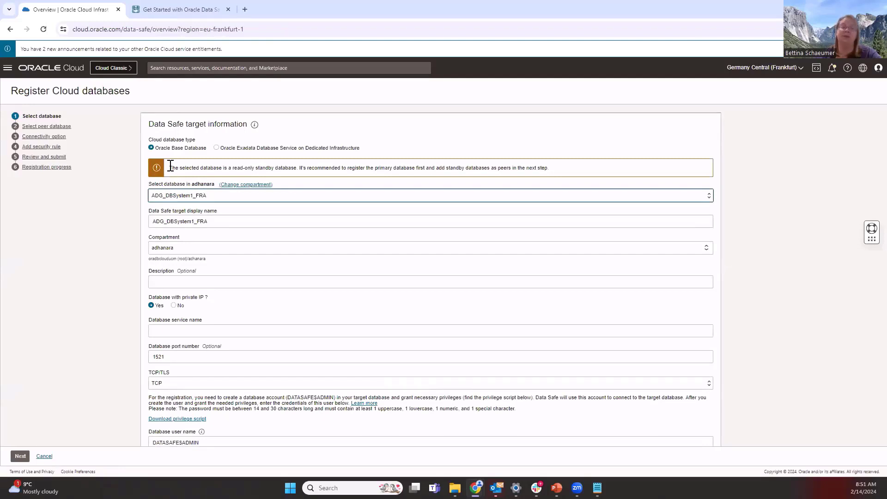
drag(171, 167, 561, 168)
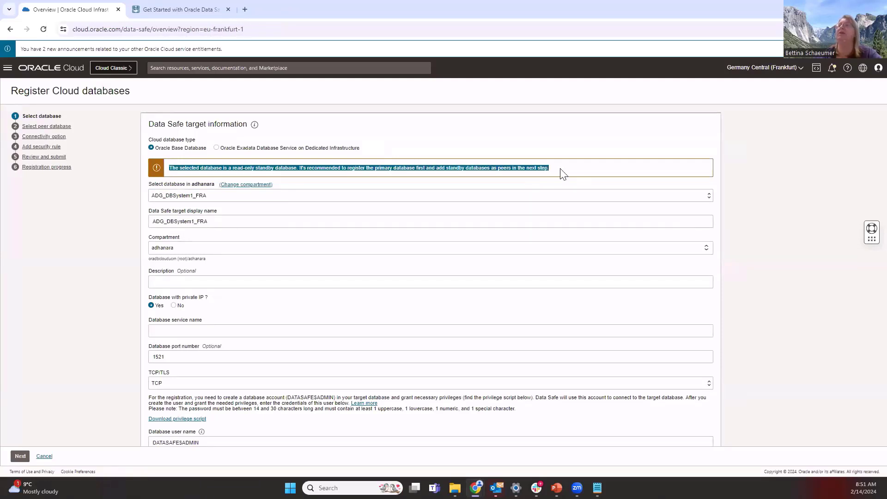
click(562, 173)
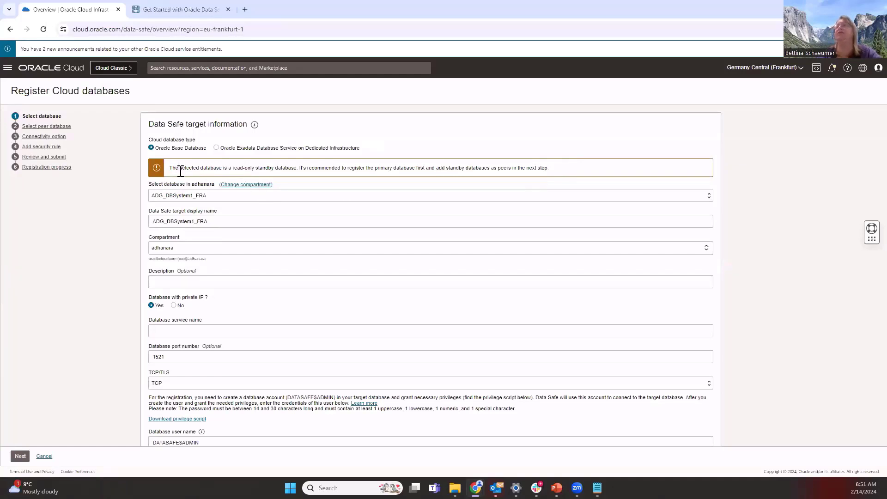
Choose ADG_DBSystem2_FRA as the database to register and set its service name to hrapps.subnet06061711.vcn06061711.oraclevcn.com
click(219, 199)
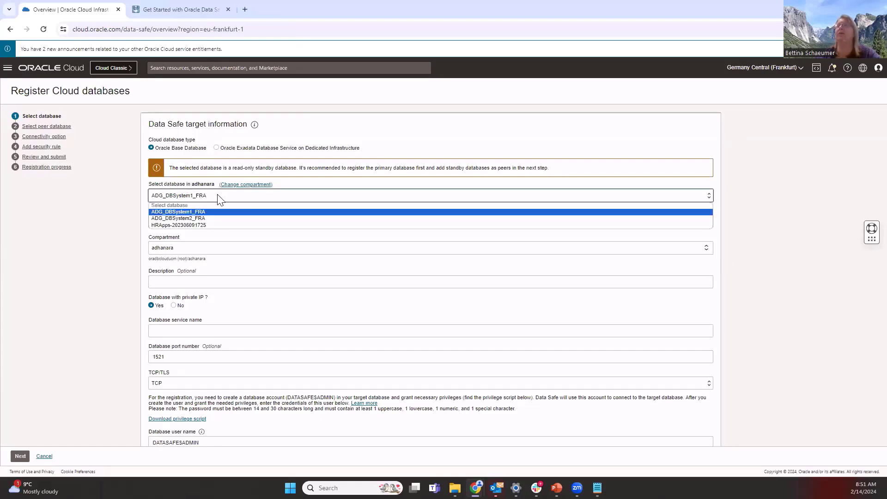
click(178, 217)
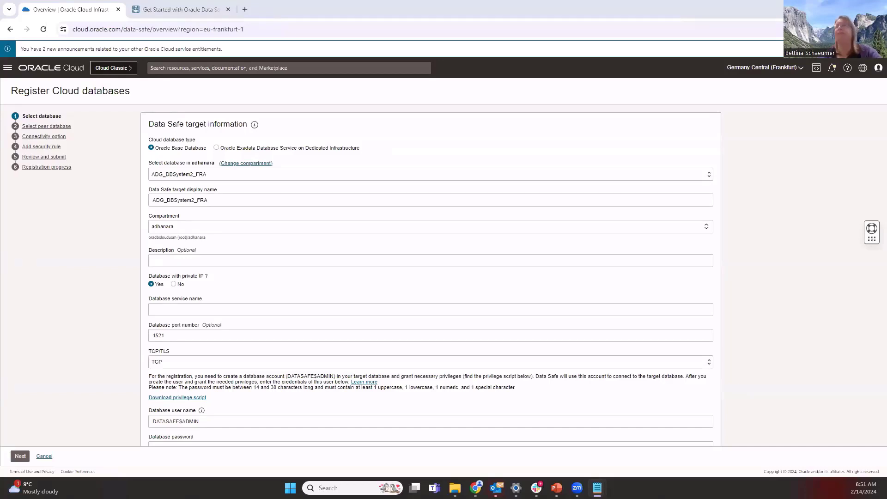
click(169, 308)
text(hrapps.subnet06061711.vcn06061711.oraclevcn.com)
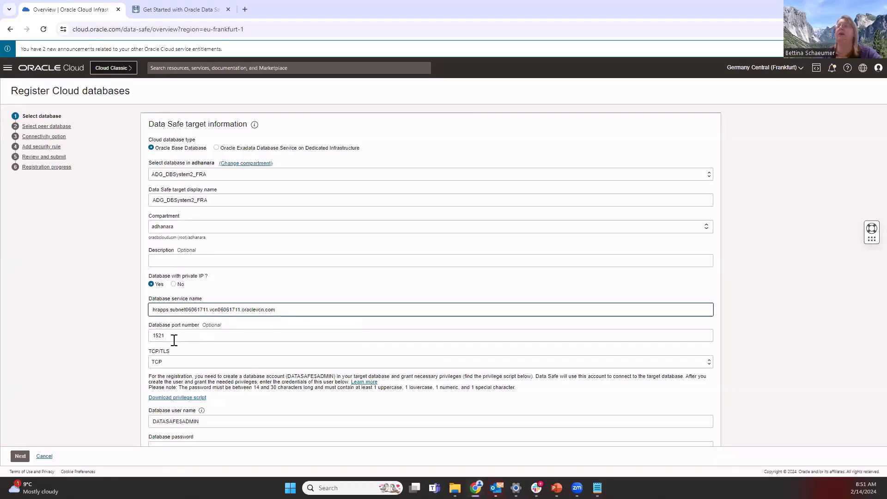
click(738, 348)
scroll(739, 348, down, 1)
scroll(740, 348, down, 1)
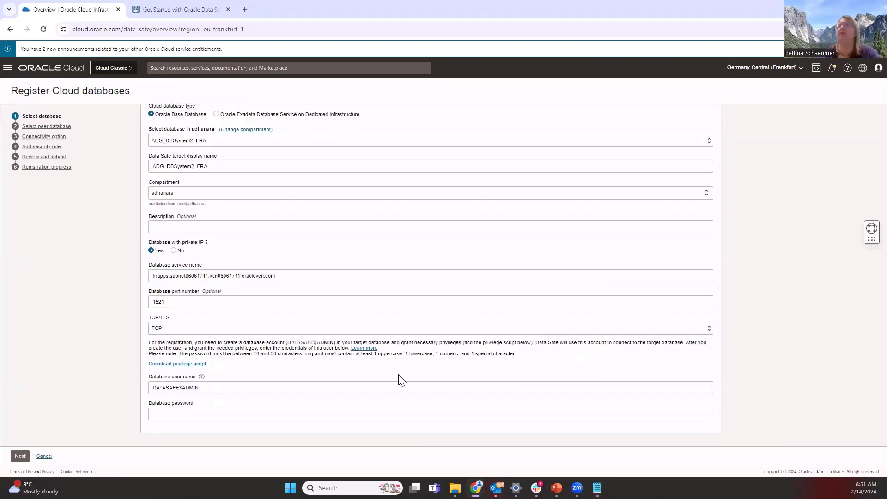
Enter the database password for the Data Safe account and continue to the peer database selection
click(167, 415)
text(••)
click(20, 456)
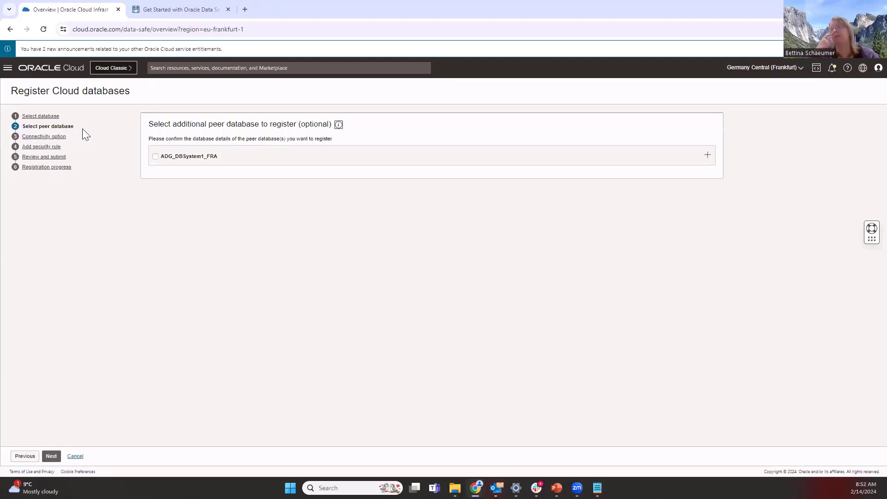
Go back to the target information to check which database is selected, and return to the peer database selection
click(21, 458)
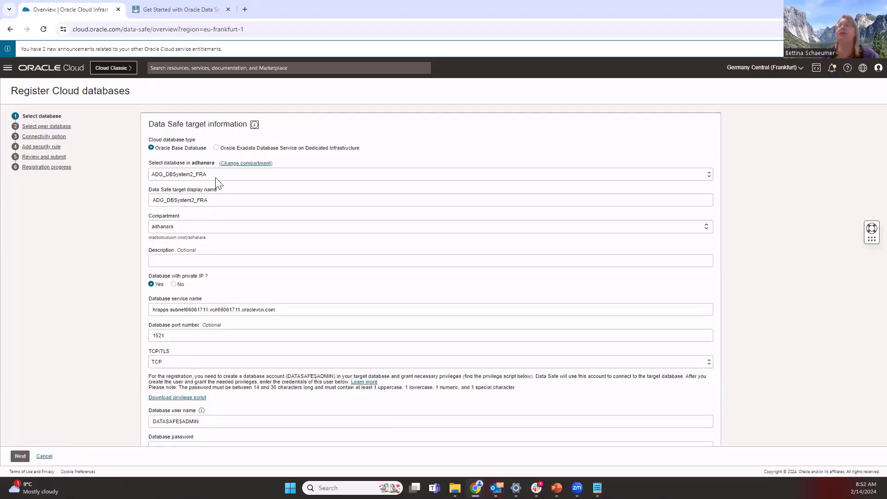
click(217, 177)
click(210, 196)
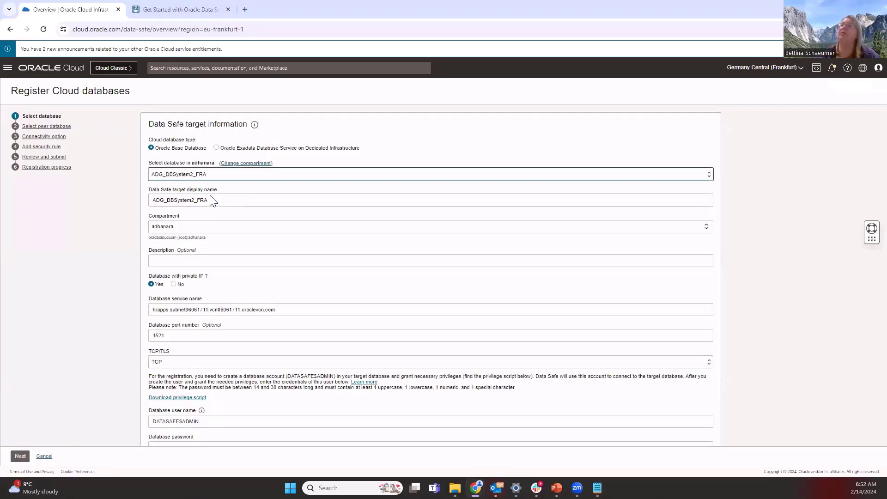
click(21, 457)
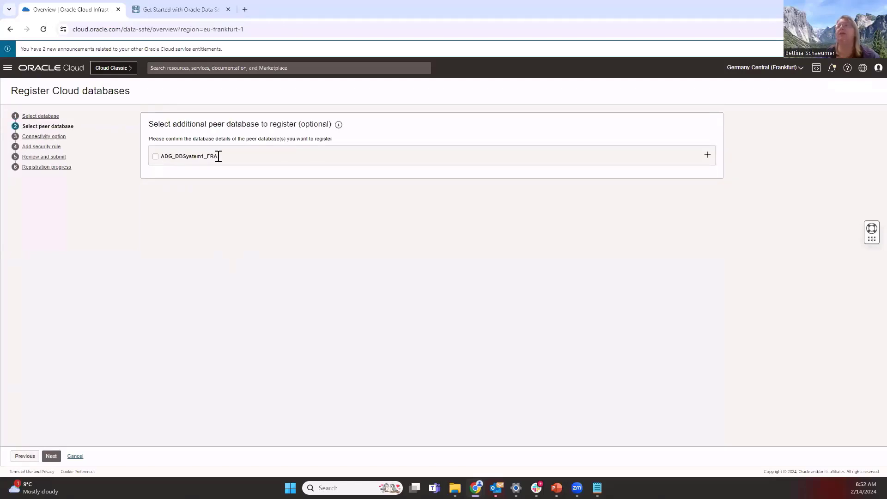
Include ADG_DBSystem1_FRA as a peer database, review its connection details, and continue to the connectivity option
click(155, 157)
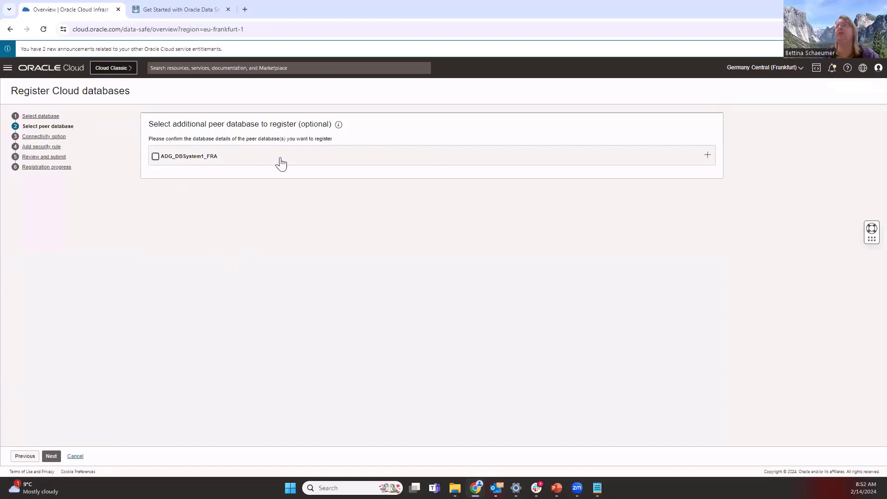
click(711, 154)
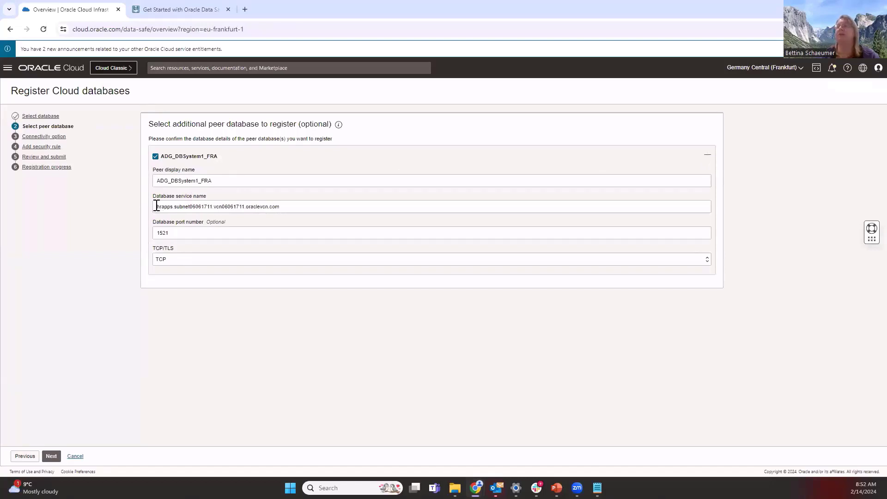
click(51, 458)
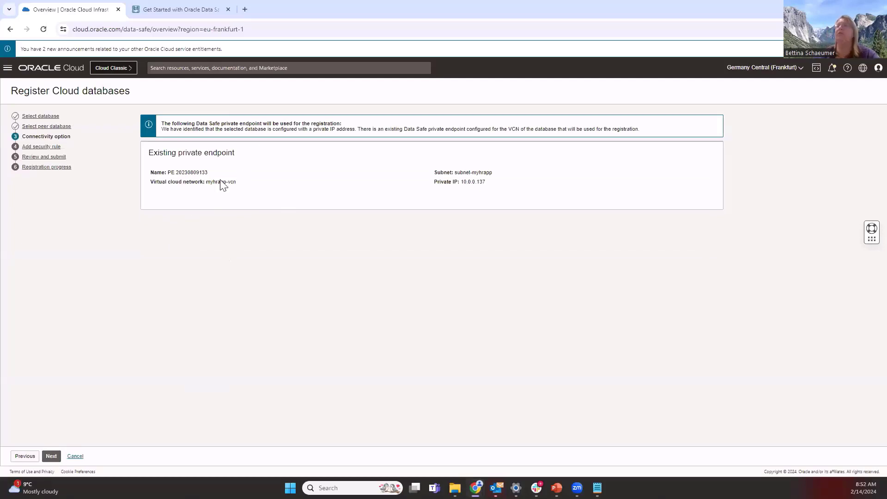
View the ingress and egress security rule options of the registration, and cancel the wizard
click(51, 456)
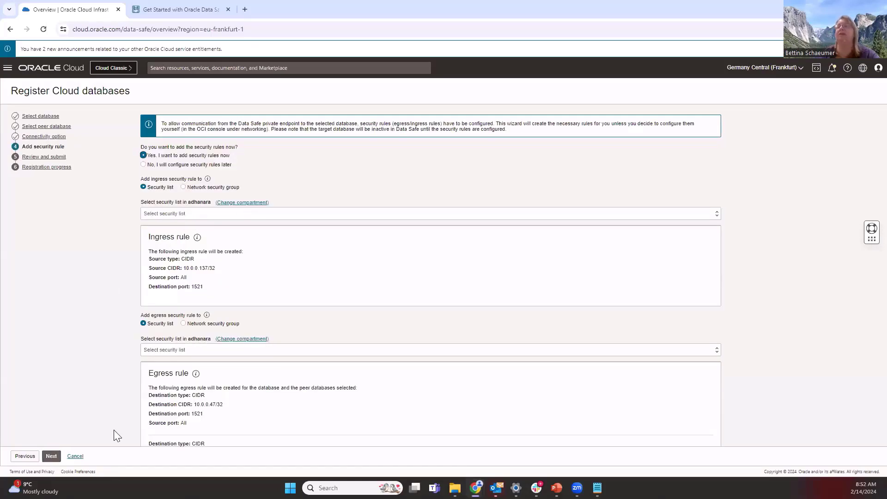
click(75, 457)
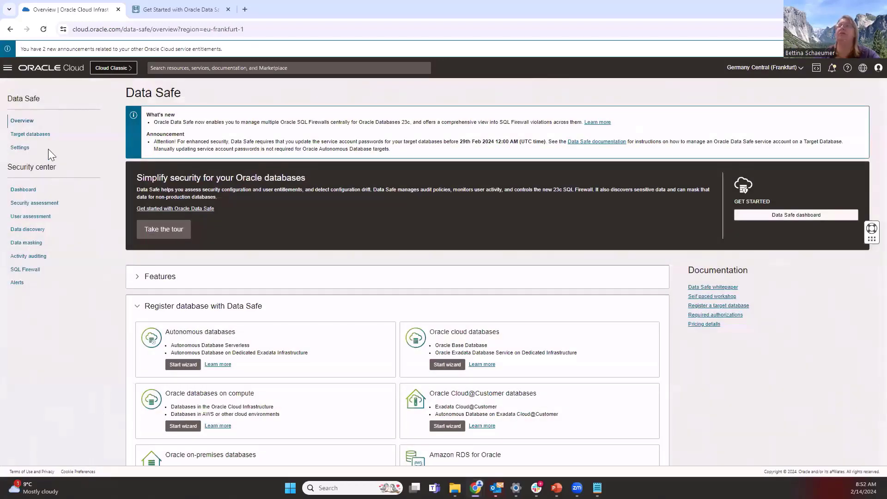
Open the registered target database ADG_DBSystem1_FRA and examine its Active Data Guard peer databases
click(38, 135)
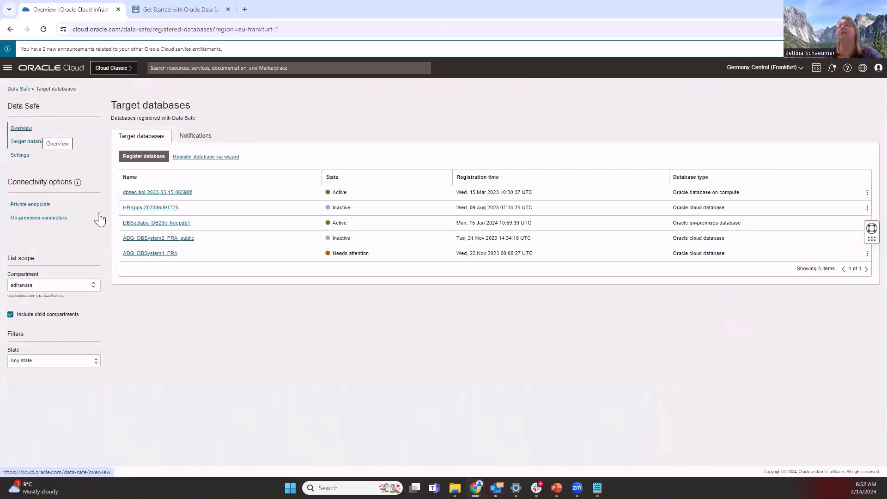
click(147, 255)
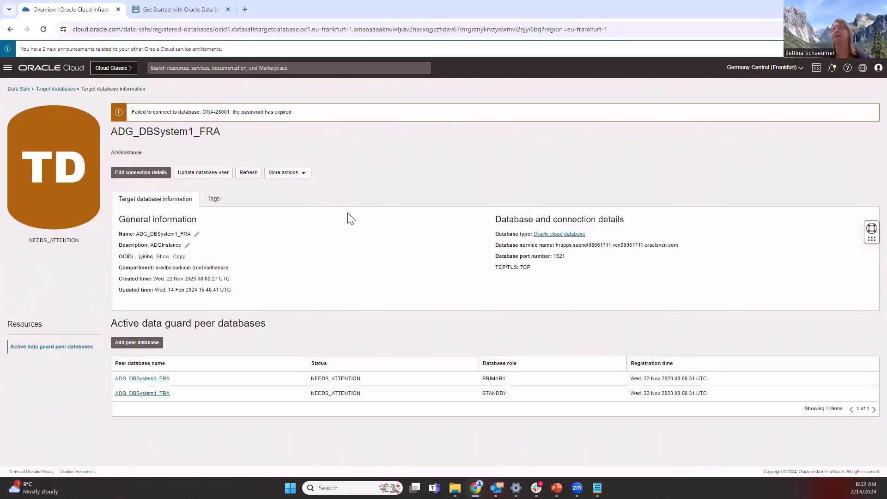
drag(111, 322, 272, 321)
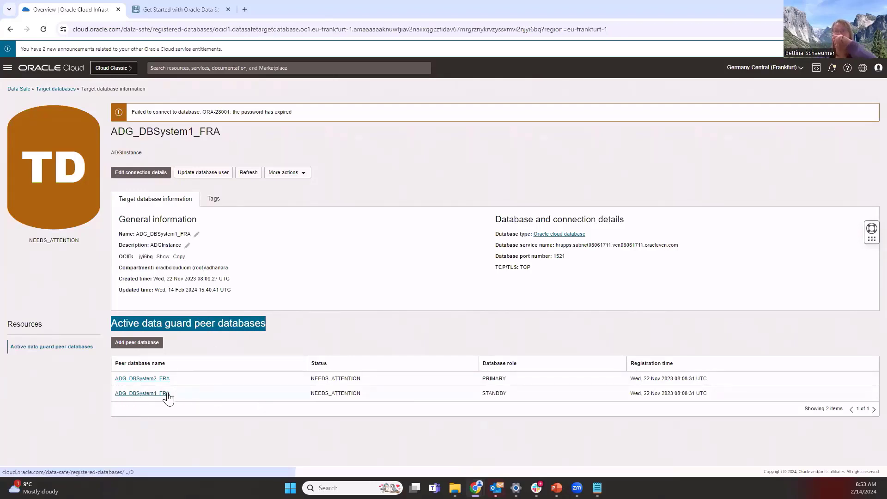
Open the peer database ADG_DBSystem2_FRA, check its database unique name, and return to the list of target databases
click(141, 379)
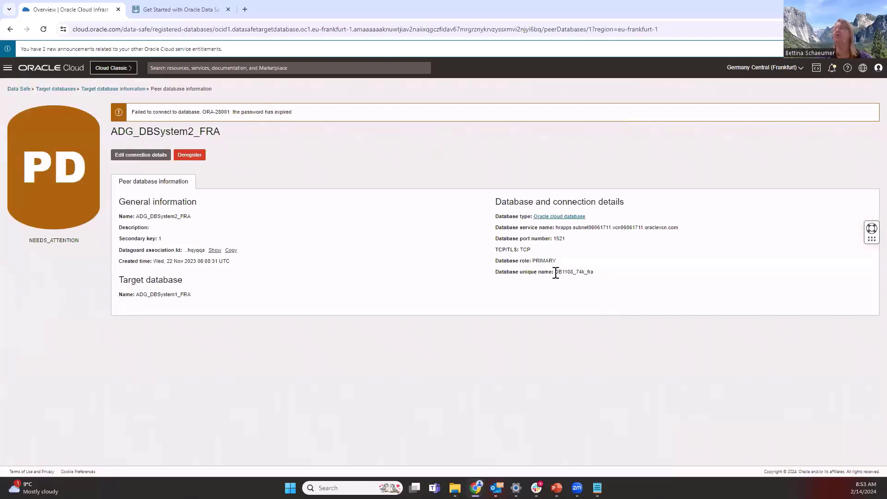
drag(556, 273, 599, 280)
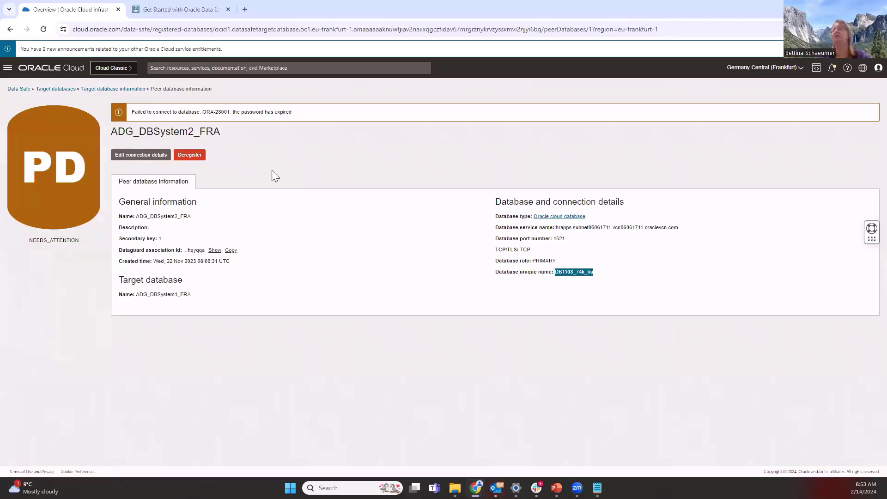
click(62, 91)
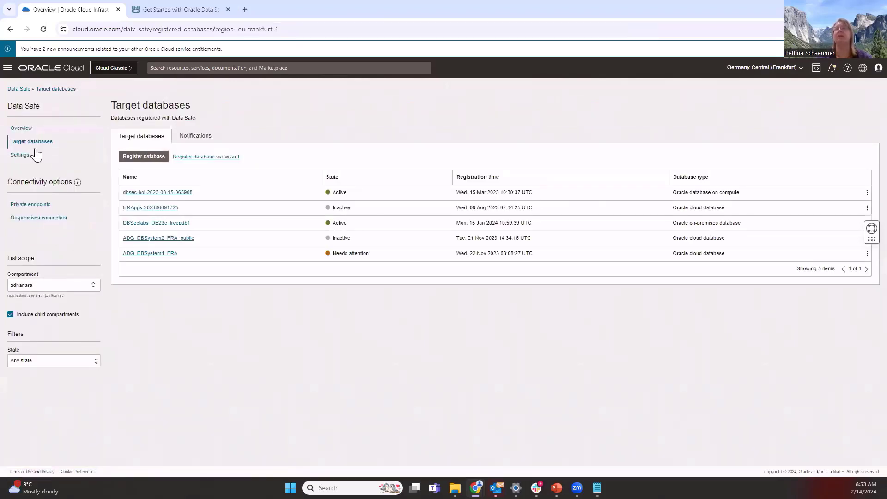
Open the Activity Auditing audit profile of the target database ADG_DBSystem1_FRA
click(23, 128)
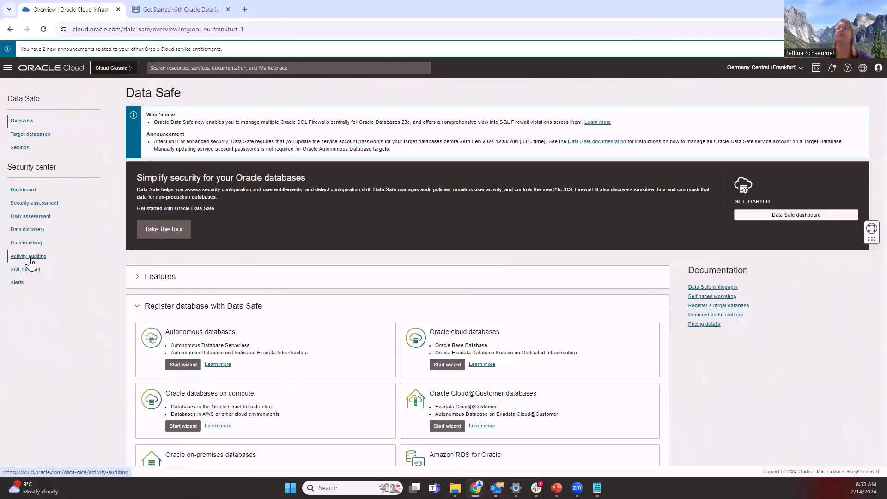
click(30, 257)
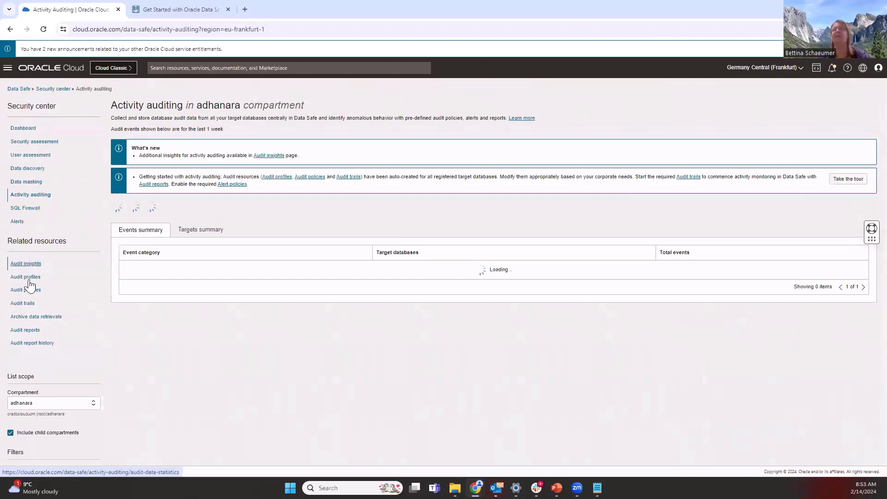
click(27, 279)
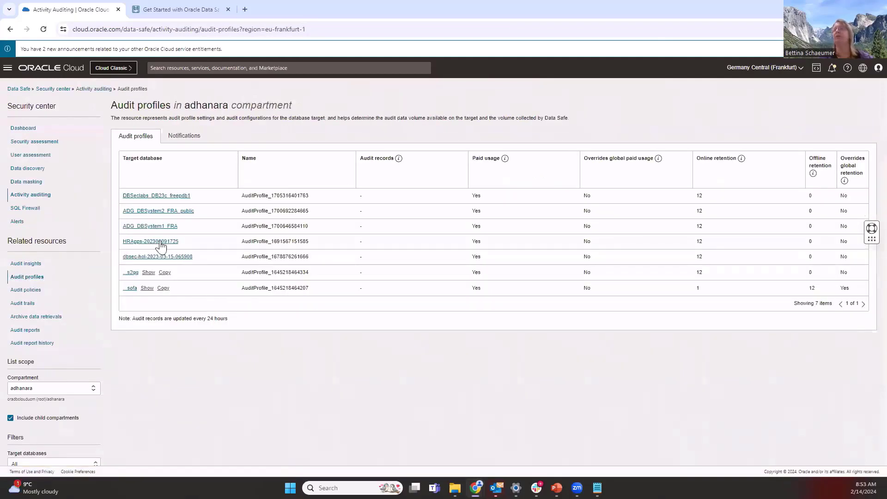
click(145, 227)
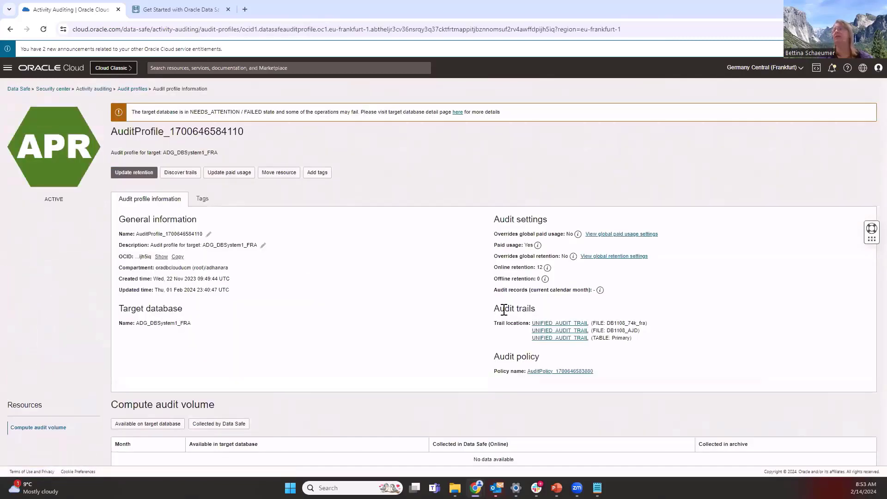
Examine the audit trail locations in the profile, comparing the primary table trail with the two file trails of the peer databases
triple_click(517, 308)
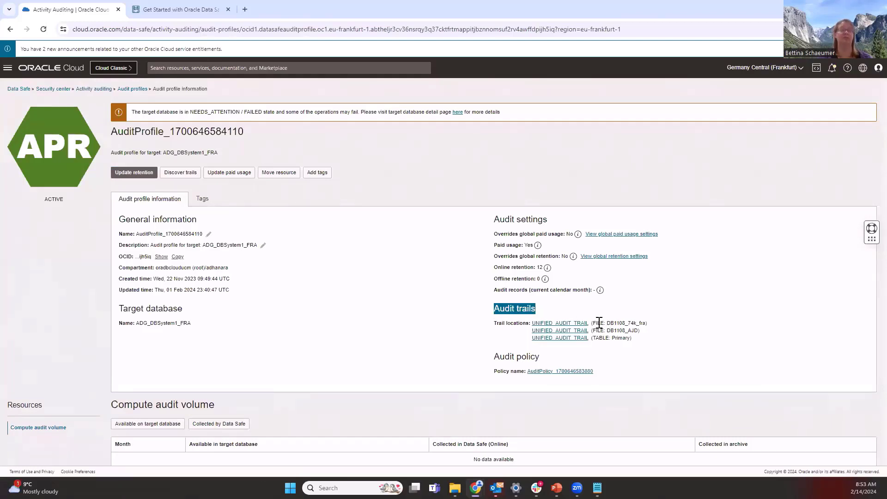
drag(596, 325, 637, 341)
click(634, 342)
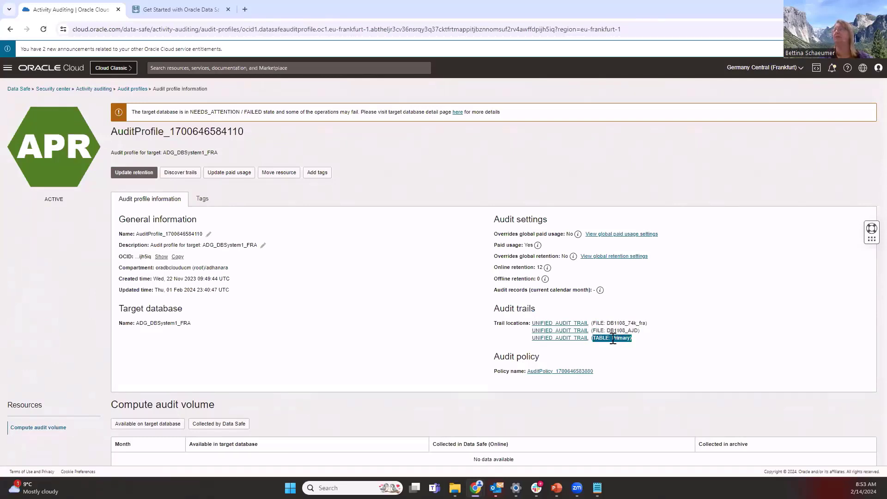
drag(594, 325, 644, 323)
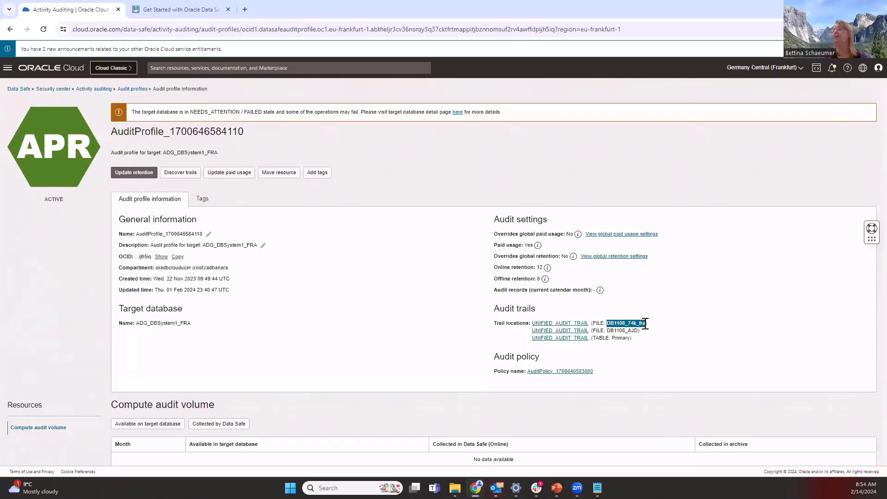
drag(607, 330, 640, 331)
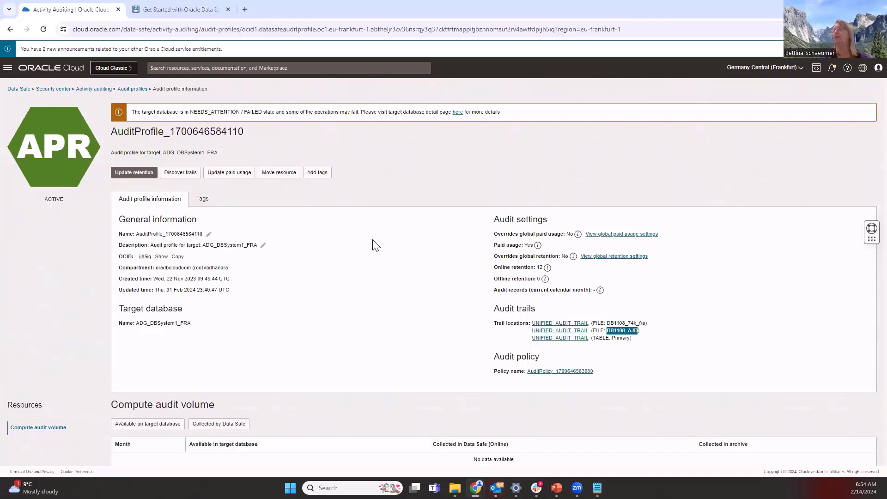
View the audit trails of the compartment and examine the entries belonging to ADG_DBSystem1_FRA
click(133, 89)
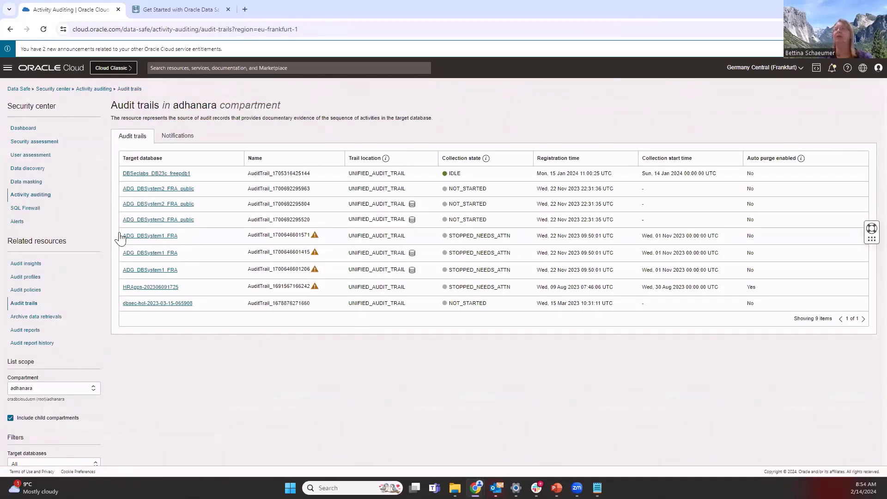
drag(127, 238, 199, 281)
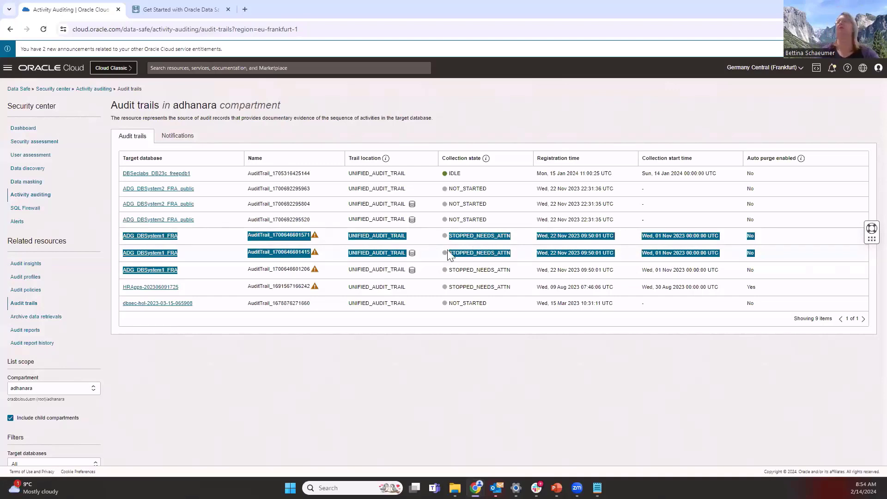
click(332, 279)
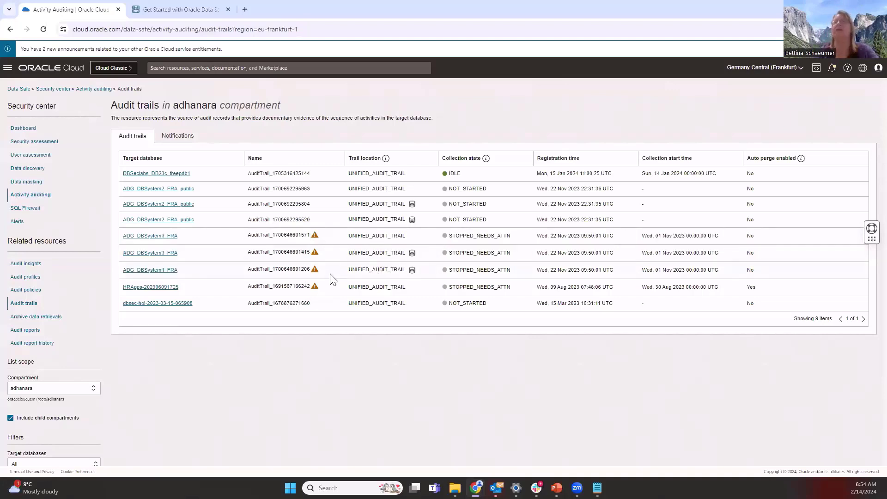
Open the All Activity audit report and add a filter with Target = ADG_DBSystem1_FRA
click(27, 332)
click(127, 192)
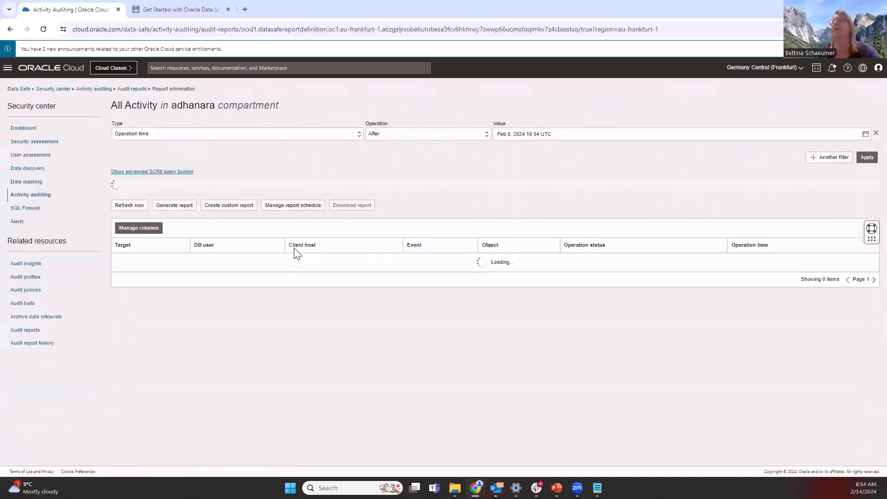
click(835, 158)
click(317, 162)
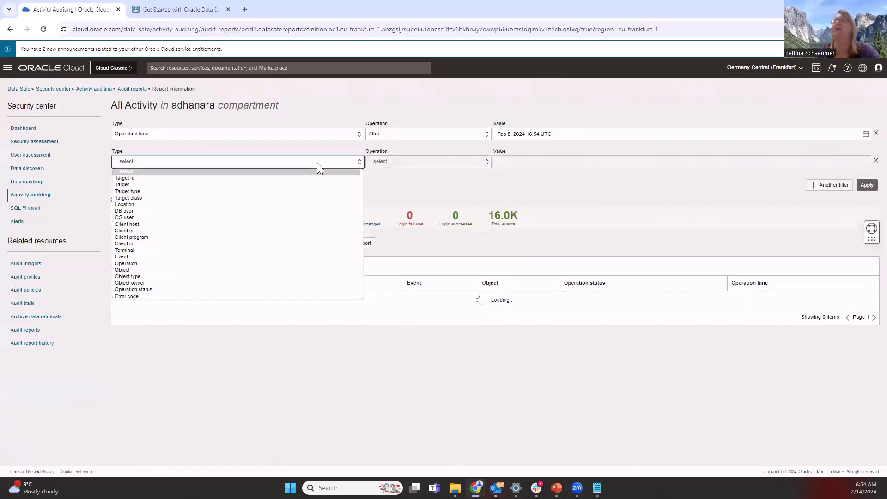
click(303, 183)
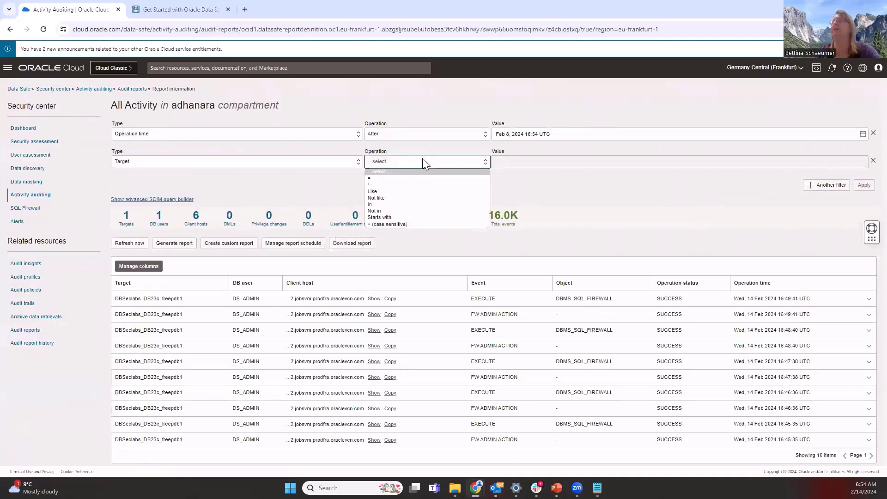
click(423, 158)
click(422, 178)
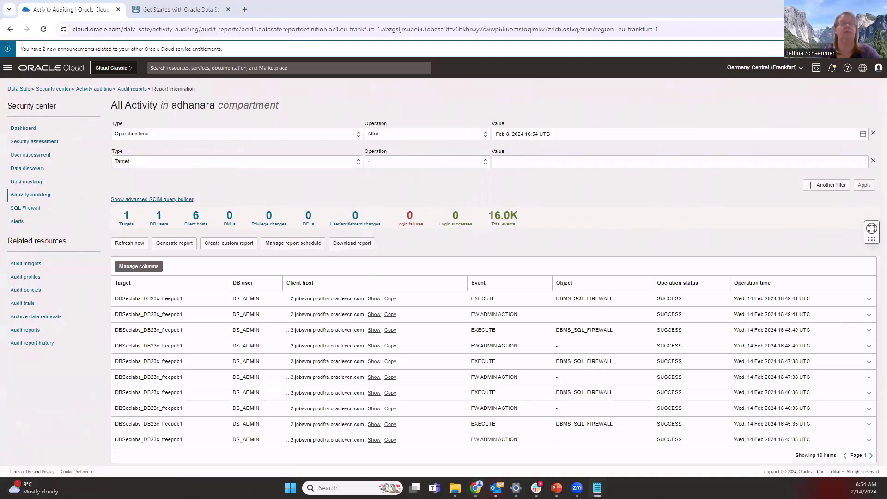
text(ADG_DBSystem1_FRA)
Set the operation time filter to after Dec 1, 2023 and apply the report filters
click(673, 134)
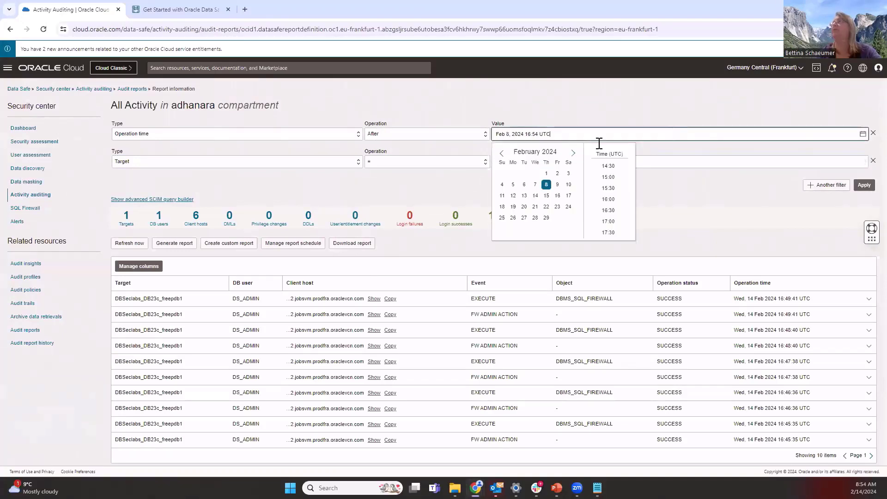
click(503, 154)
click(502, 154)
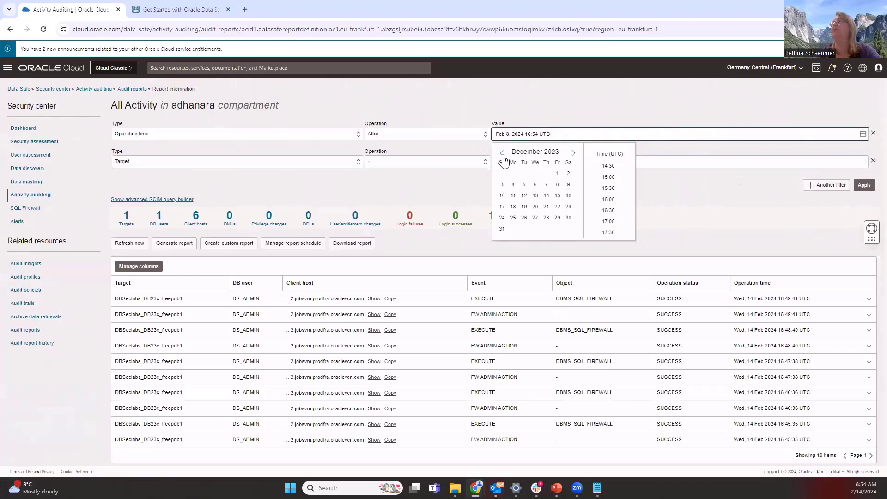
click(557, 173)
click(865, 185)
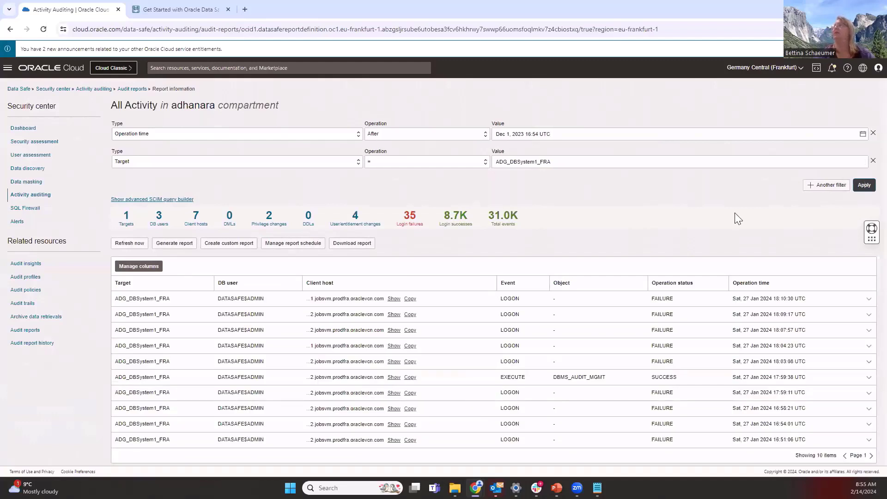
Add the Database unique name column to the All Activity report
click(146, 272)
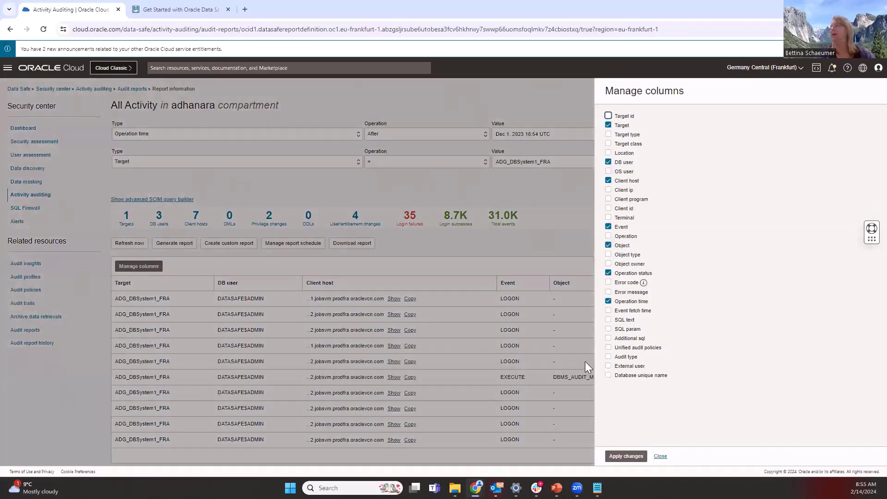
click(608, 375)
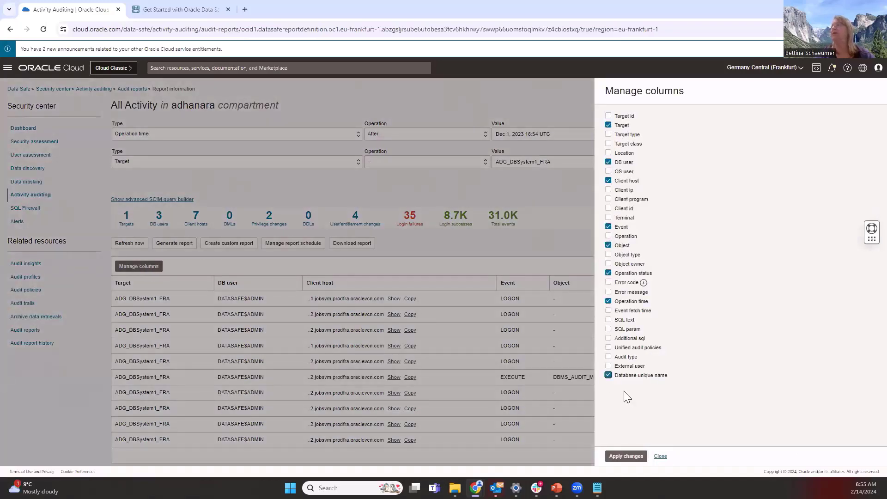
click(627, 456)
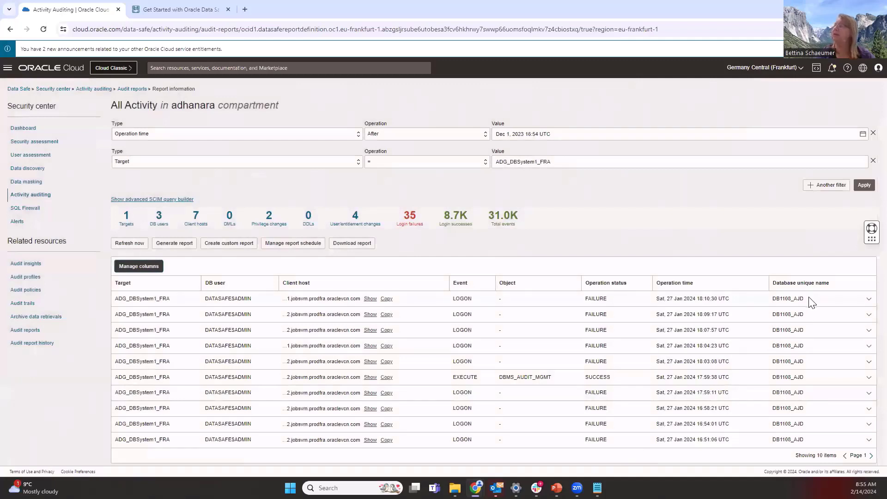
Compare the database unique names of the audit events across the report, continuing to page 3
double_click(776, 301)
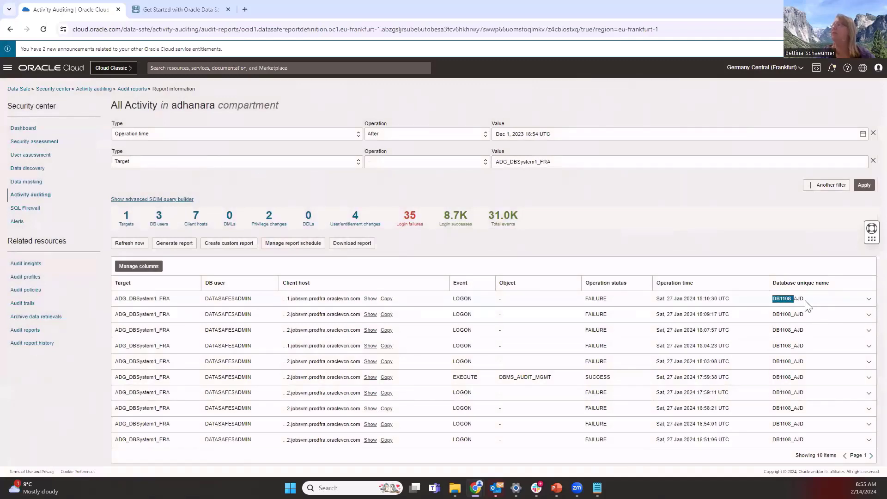
click(810, 303)
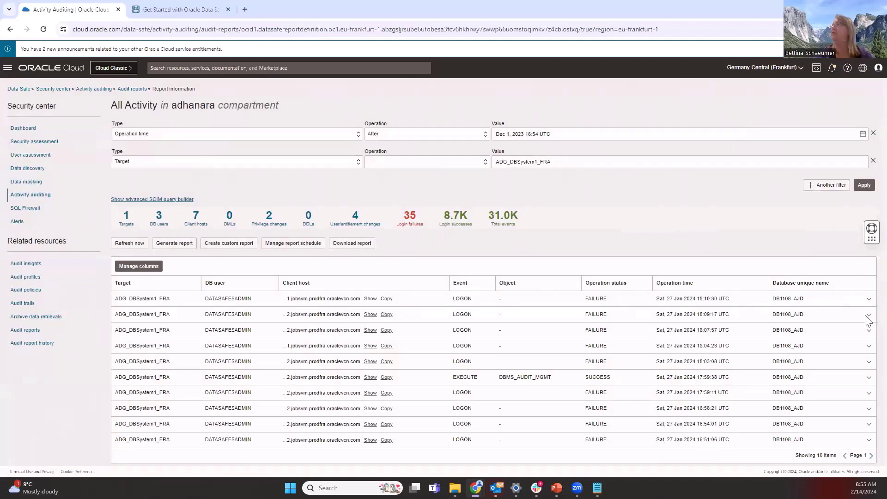
scroll(868, 321, down, 1)
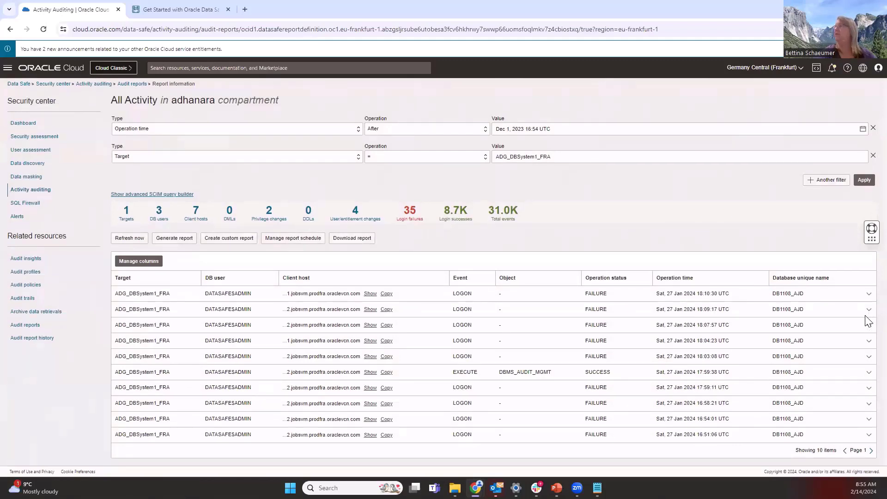
click(871, 451)
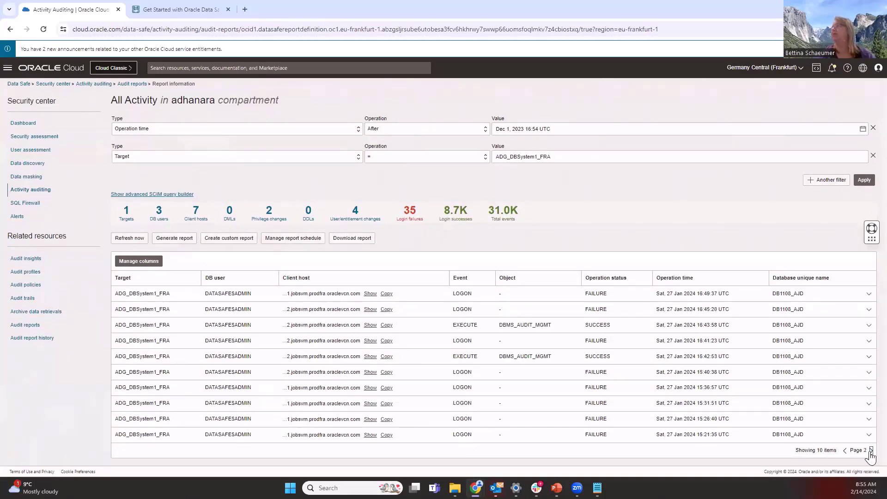
click(871, 450)
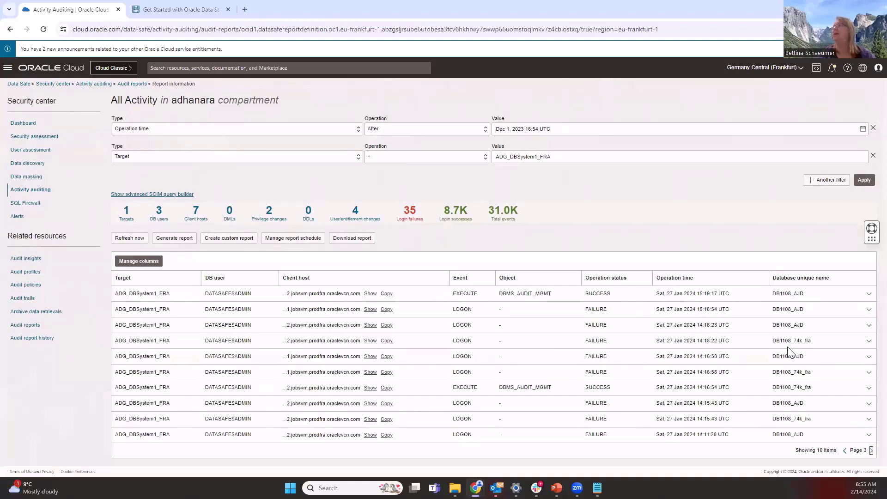
drag(774, 342, 822, 342)
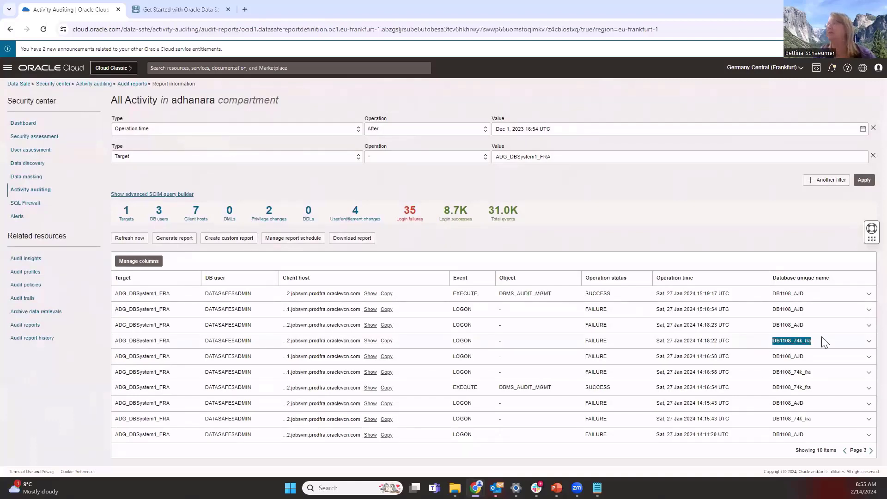
click(656, 231)
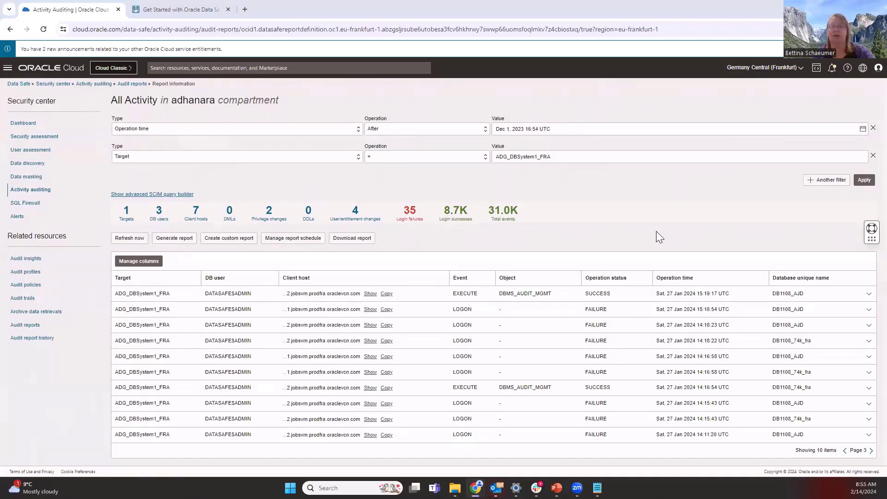
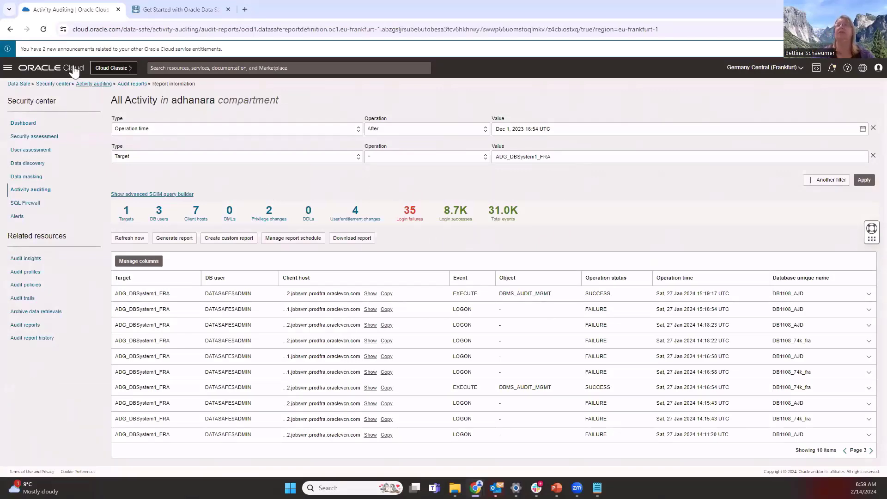
click(7, 68)
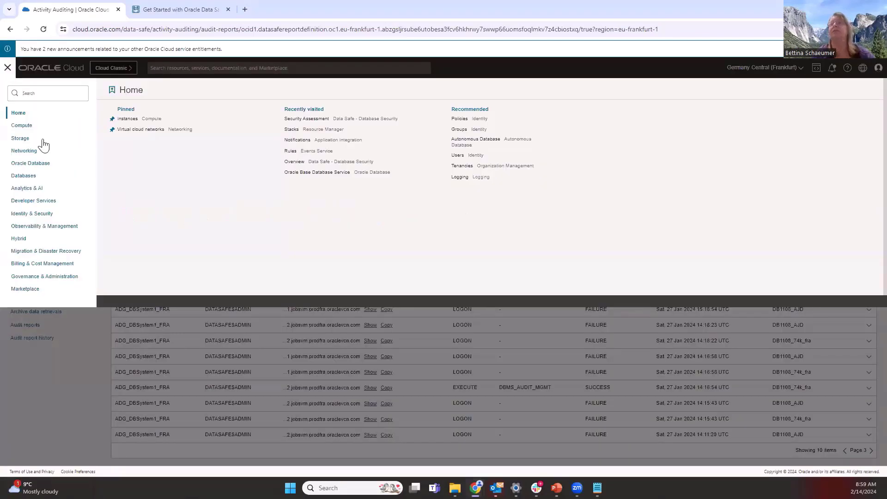
click(44, 225)
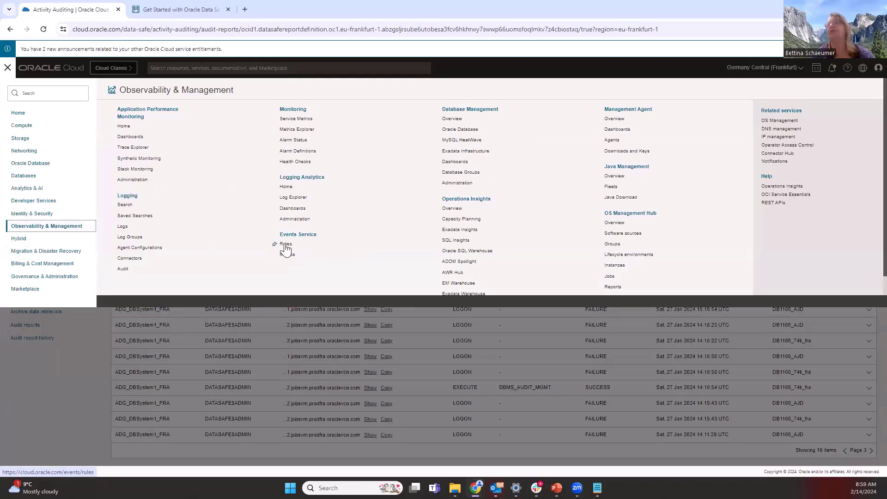
click(24, 201)
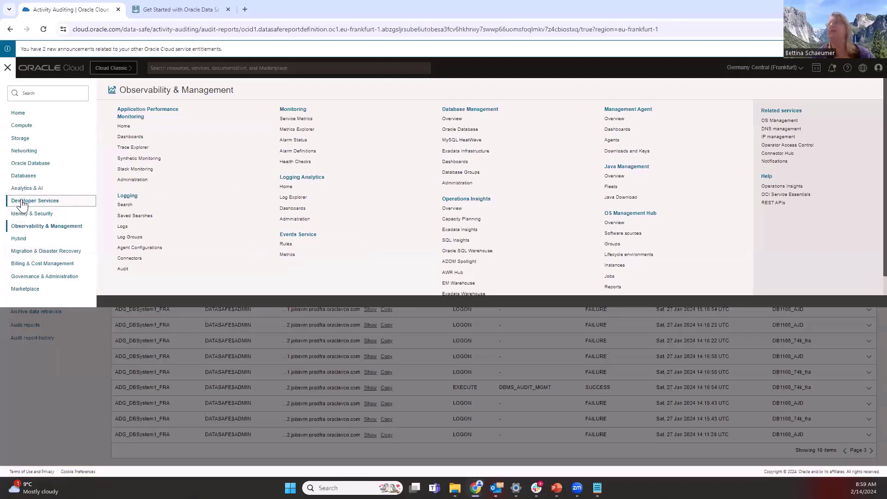
click(181, 68)
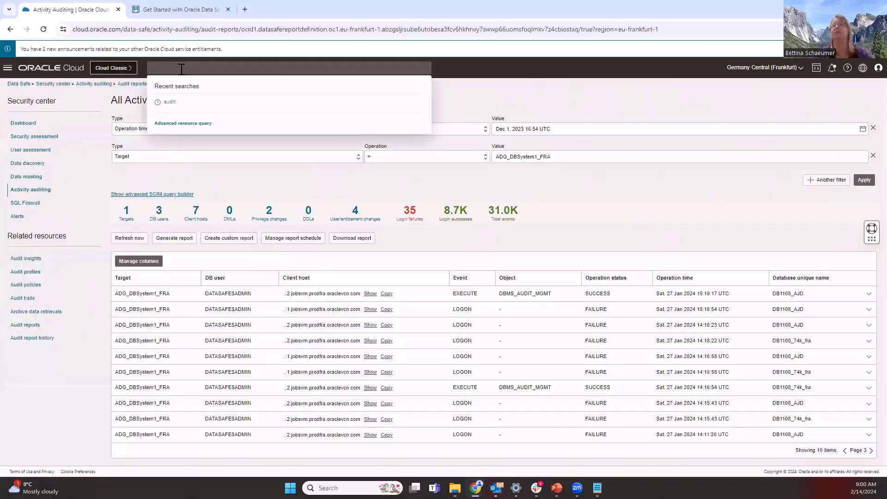
click(88, 97)
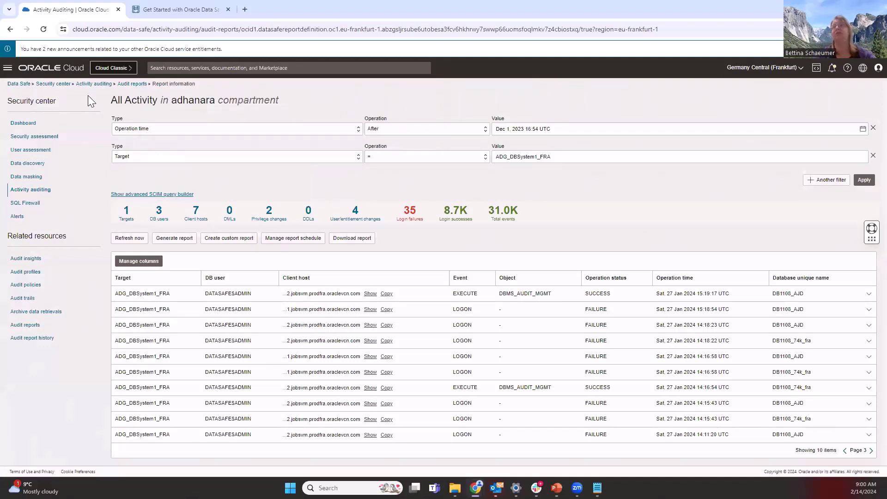
Start a new notification in Security assessment from the quickstart template "A security assessment has drifted from baseline"
click(46, 137)
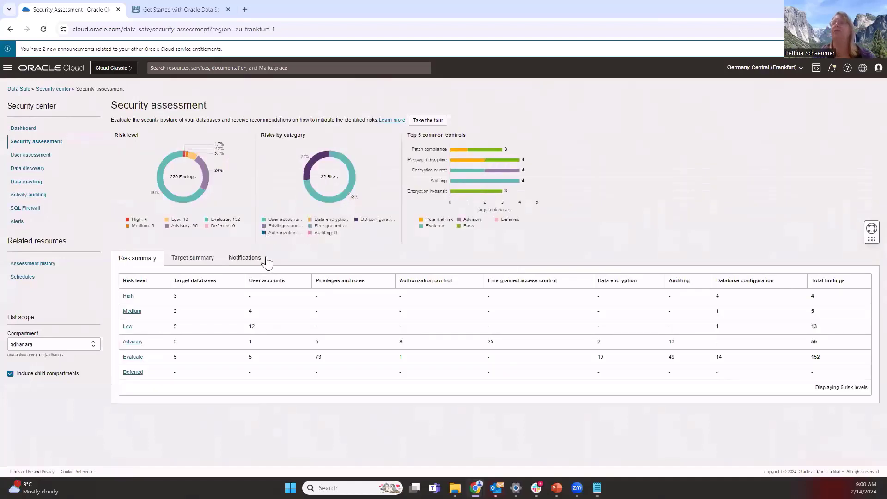
click(247, 261)
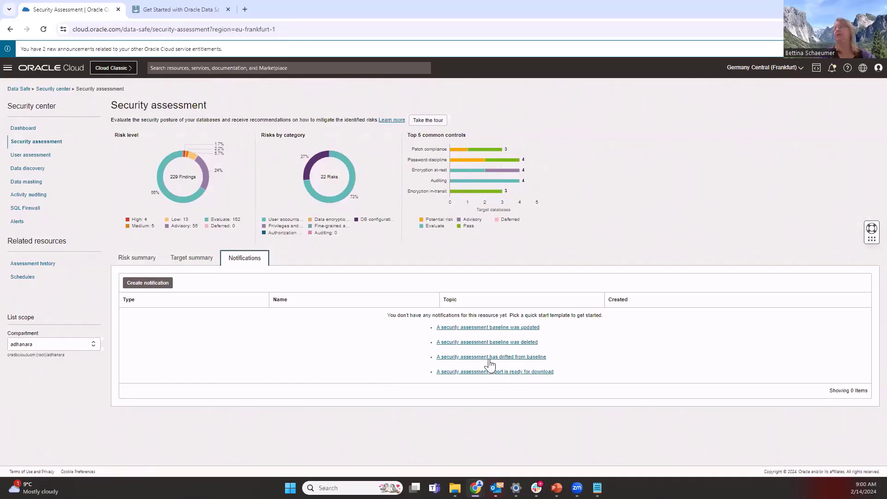
click(463, 359)
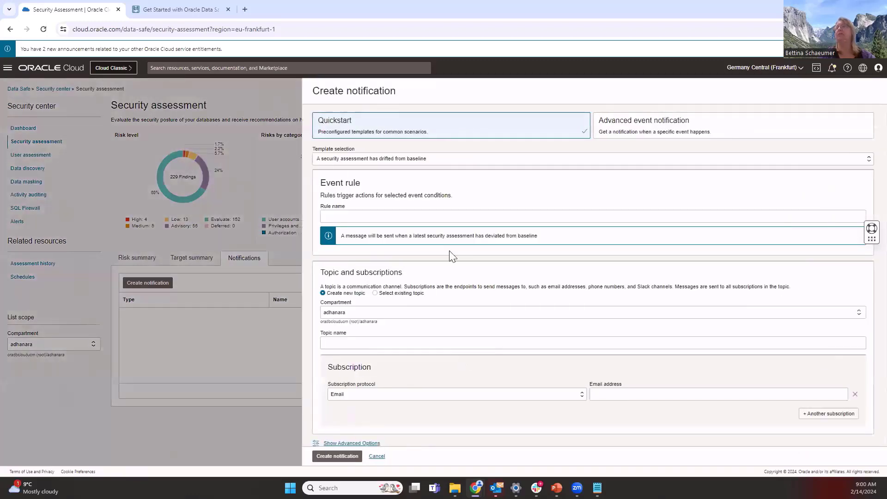
Name both the event rule and the new topic ConfigurationDrift, and enter the contact's email address for the email subscription
click(367, 217)
key(Down)
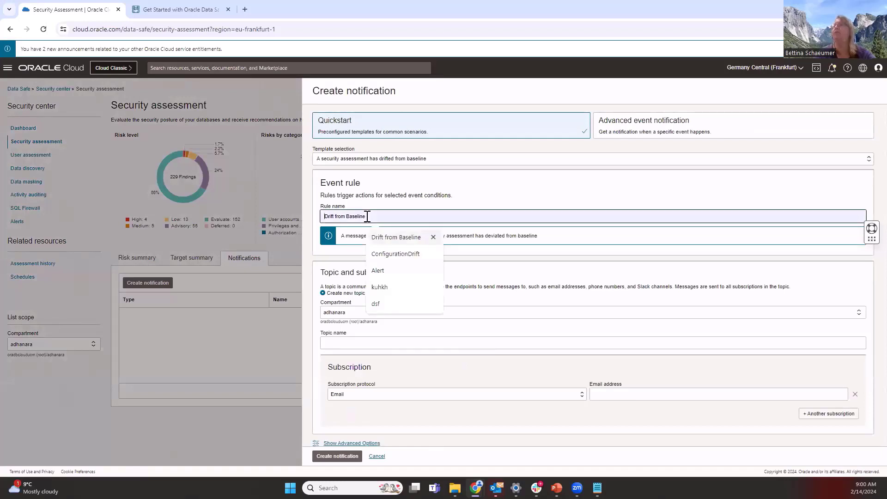
key(Down)
key(Return)
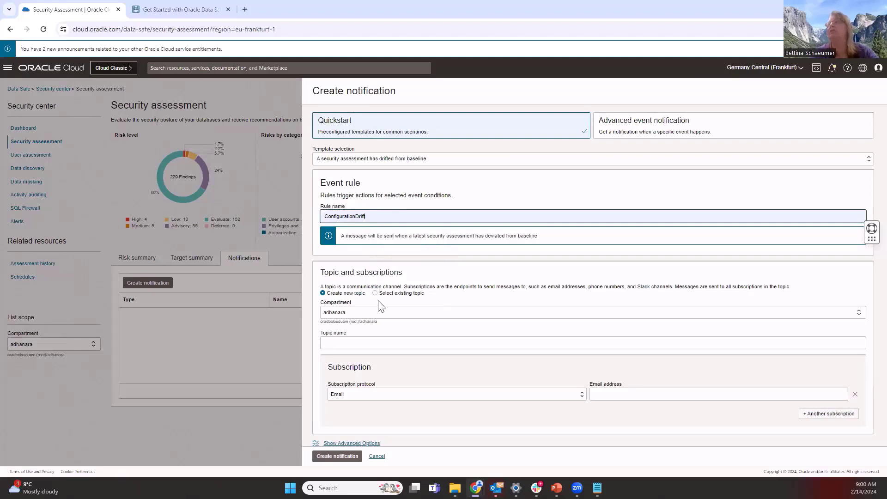
click(345, 342)
text(Co)
key(Down)
key(Return)
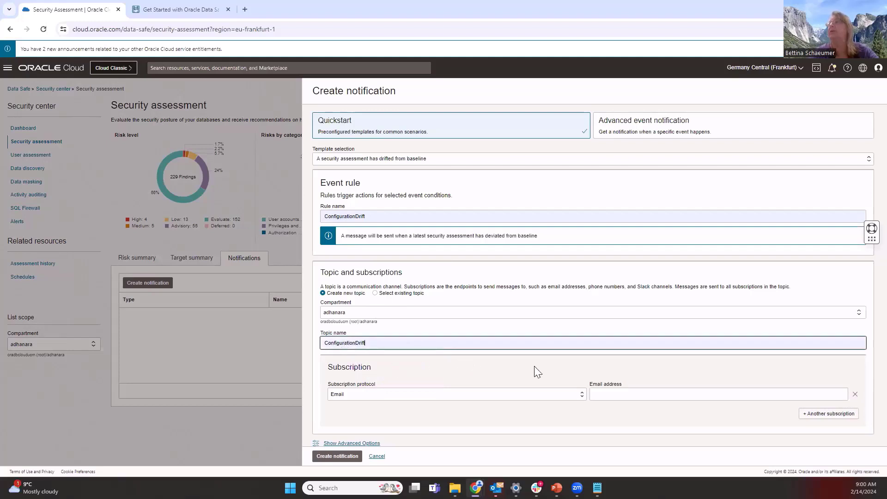
click(605, 394)
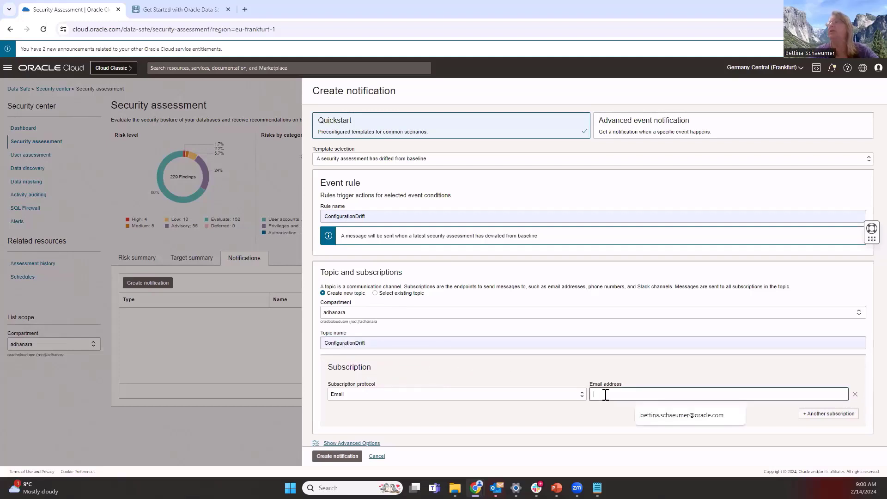
click(661, 417)
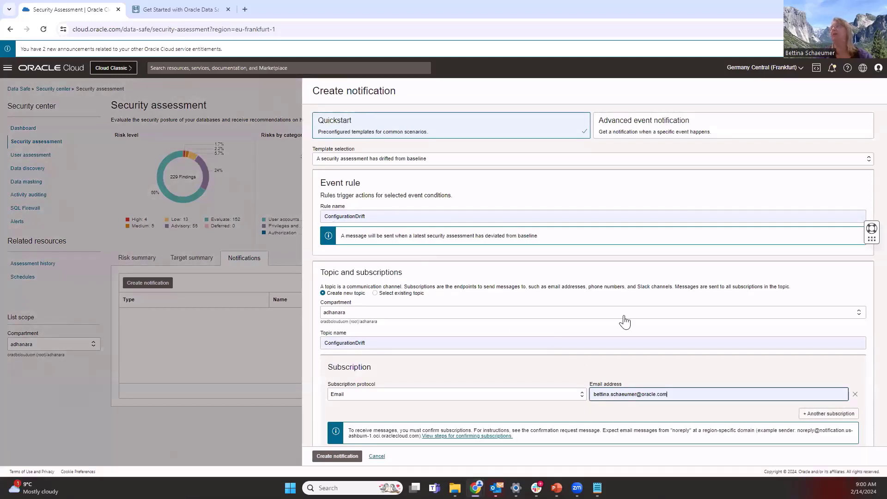
Switch to Advanced event notification, review the available event types, and create the notification for Security Assessment Drift From Baseline
click(440, 158)
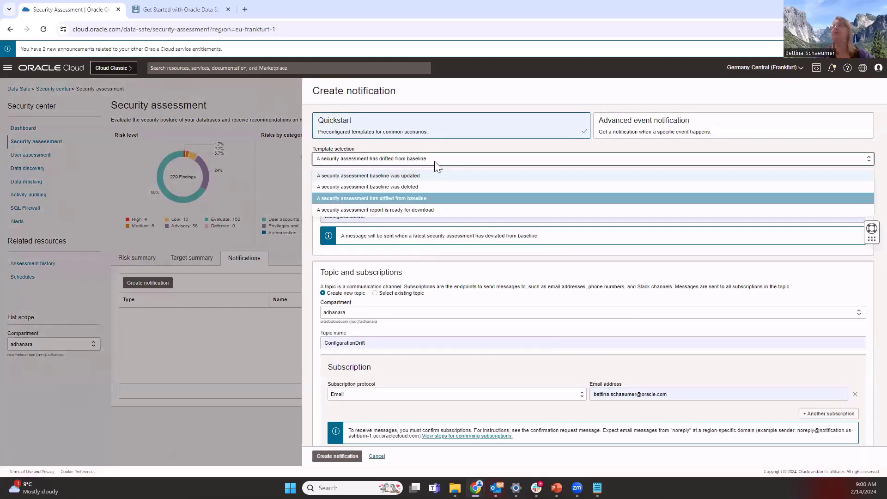
click(623, 134)
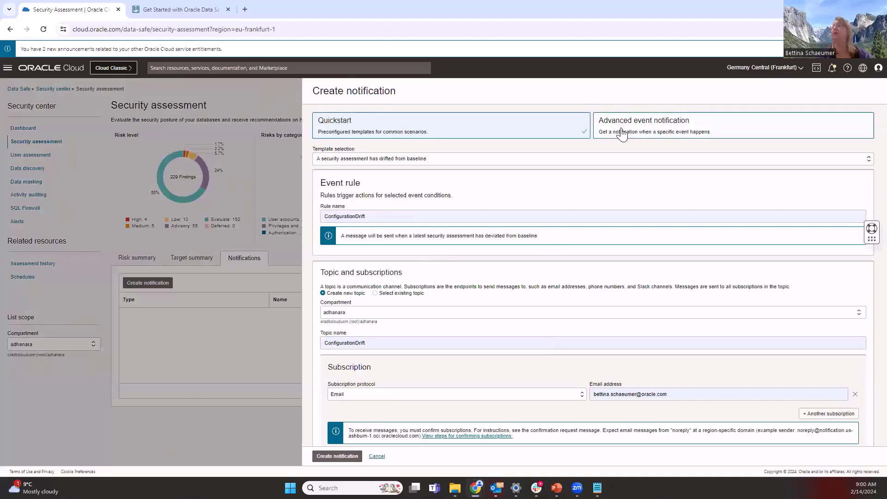
click(623, 135)
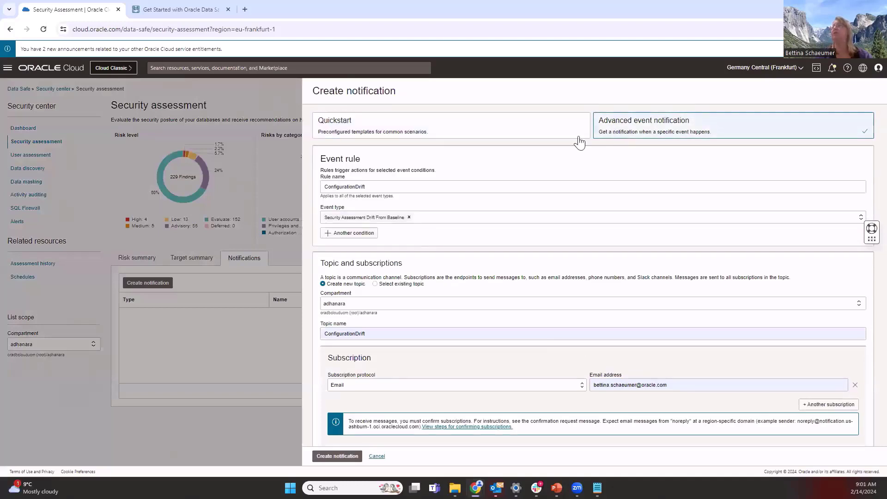
click(425, 222)
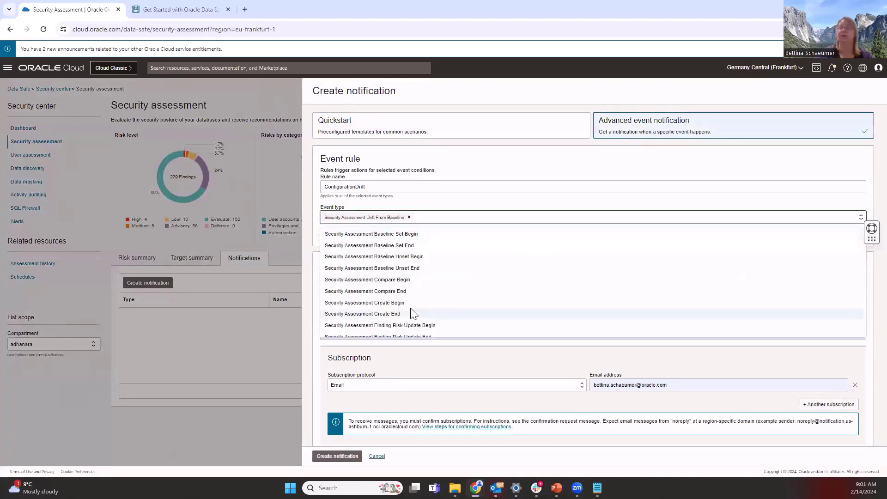
scroll(413, 314, down, 1)
scroll(412, 314, up, 1)
key(Down)
key(Down)
key(Down)
key(Down)
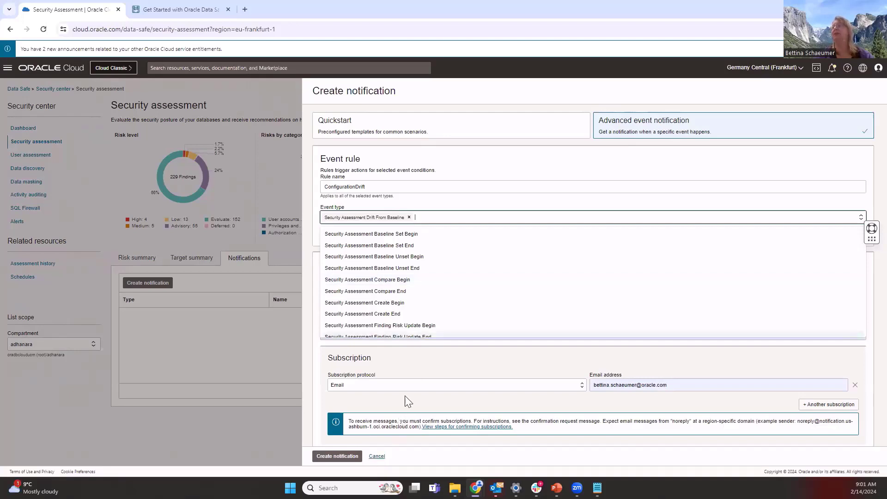
click(329, 458)
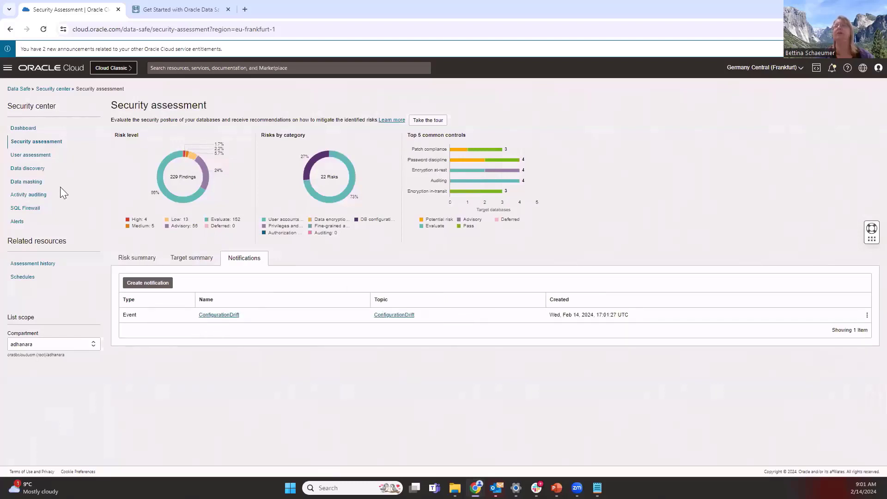
Open the User assessment overview in the Data Safe security center
click(33, 158)
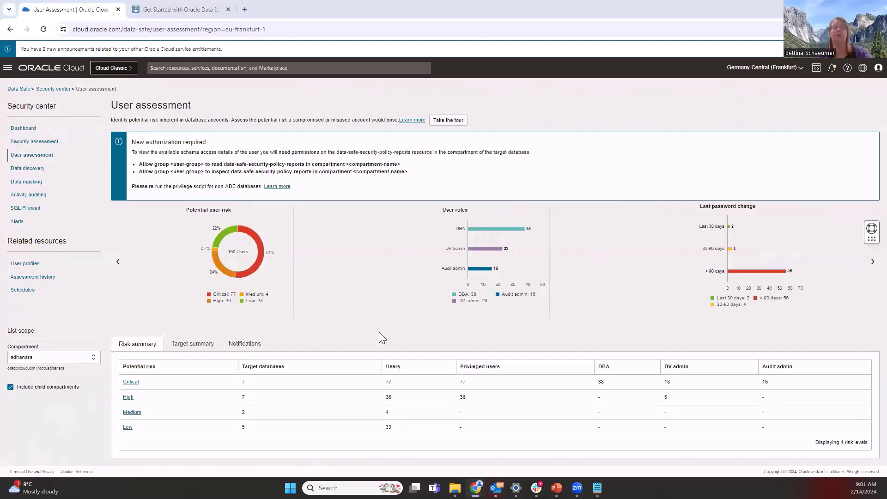
Switch to the PowerPoint presentation and advance from the Contextual Notifications slide to the More Information slide
key(alt+Tab)
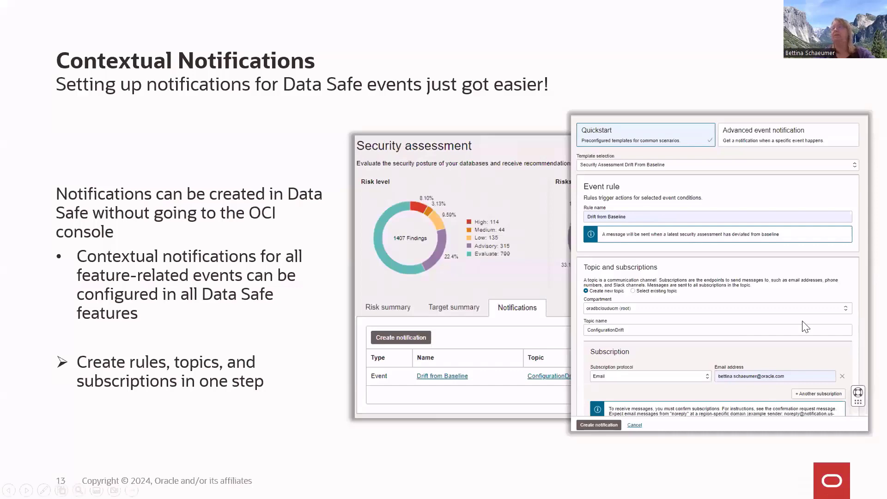
click(734, 328)
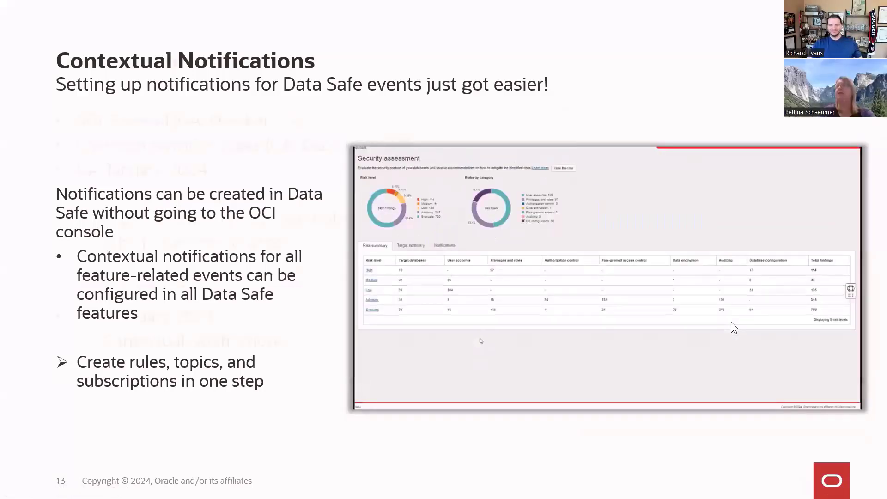
click(734, 327)
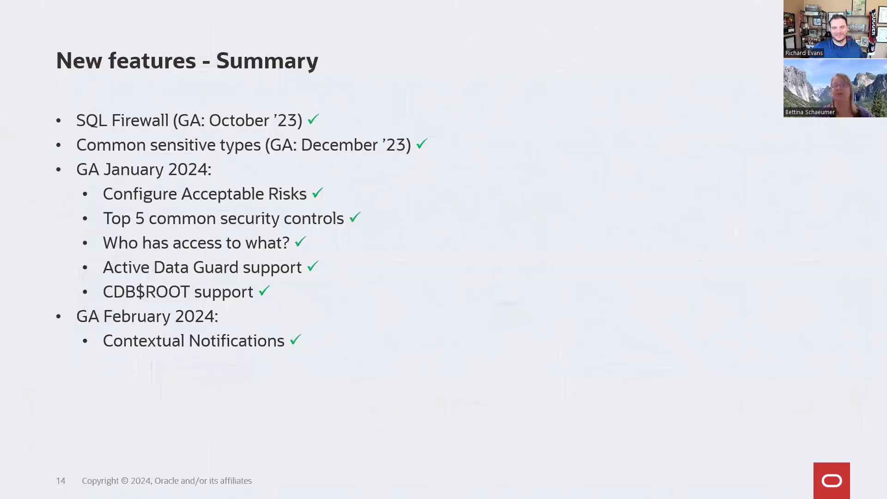
key(Right)
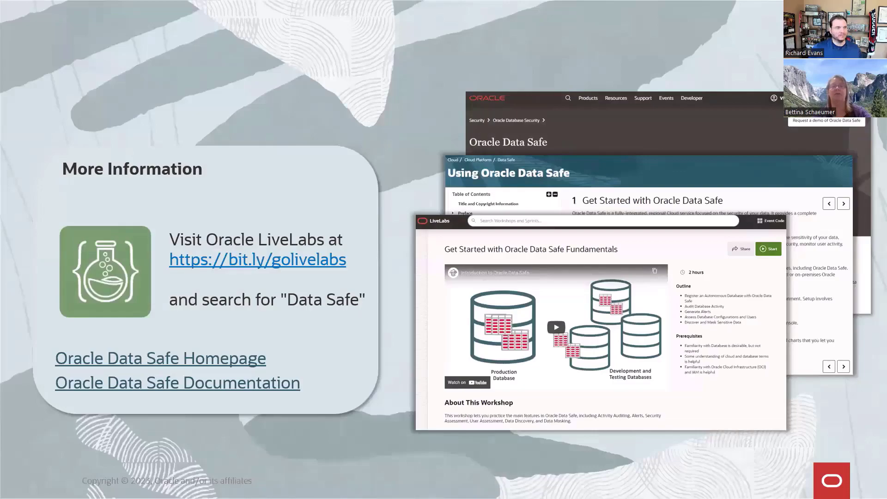
Switch to the browser, launch the LiveLabs workshop "Get Started with Oracle Data Safe Fundamentals" on your tenancy, and return to the presentation
key(alt+Tab)
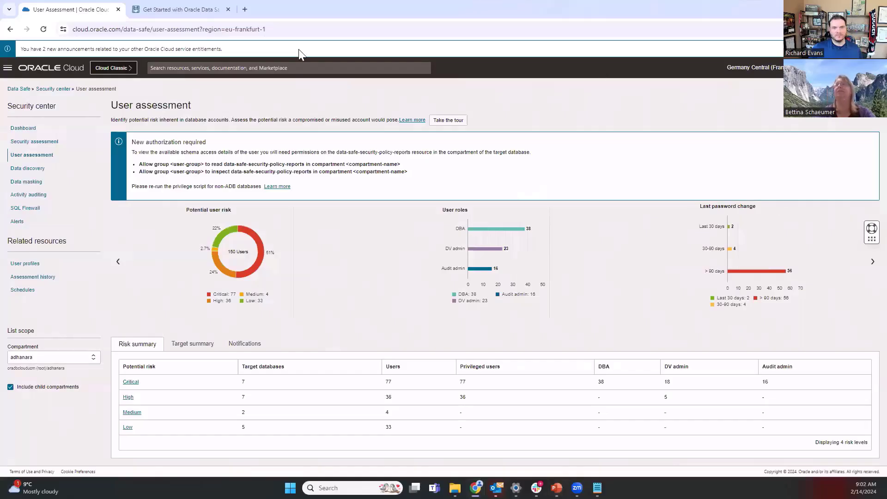
click(172, 11)
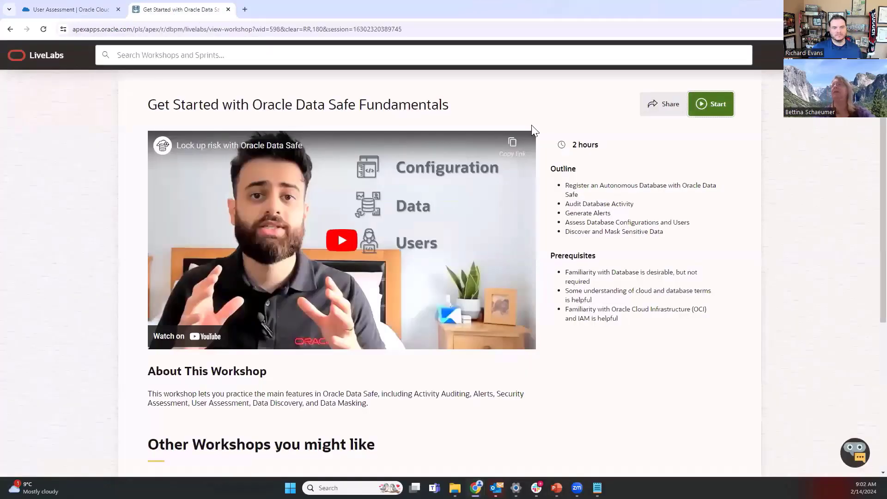
click(717, 111)
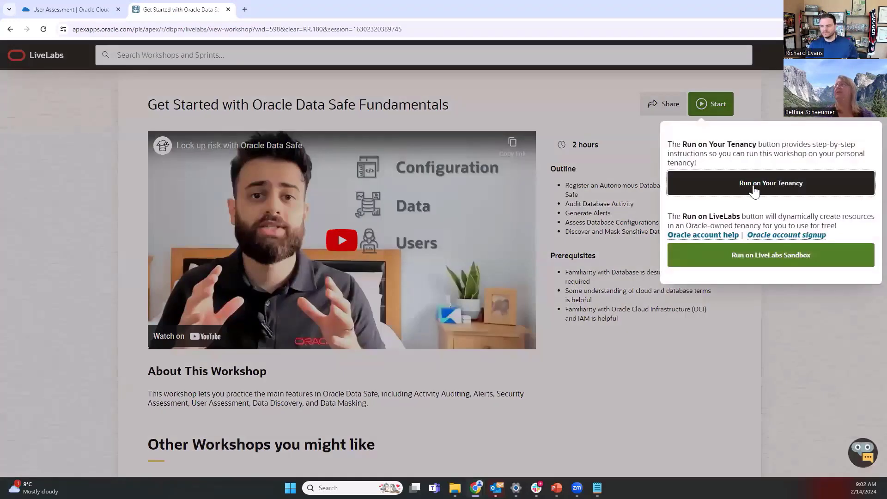
click(754, 190)
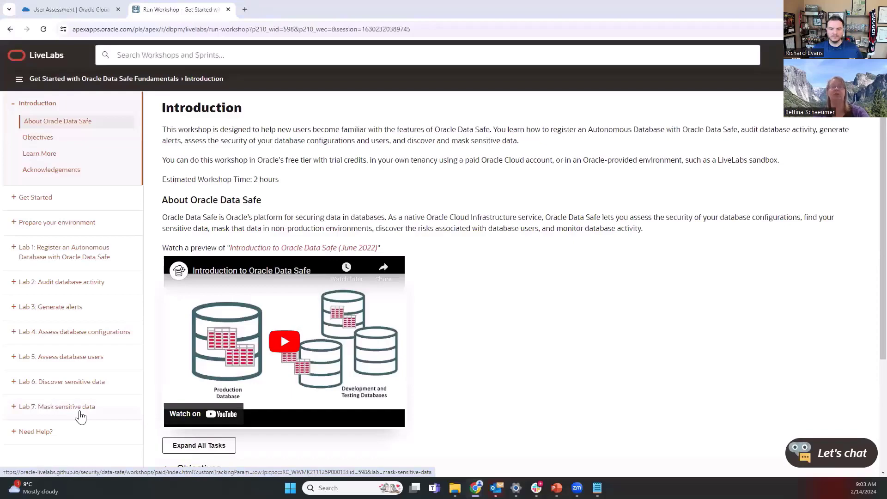
key(alt+Tab)
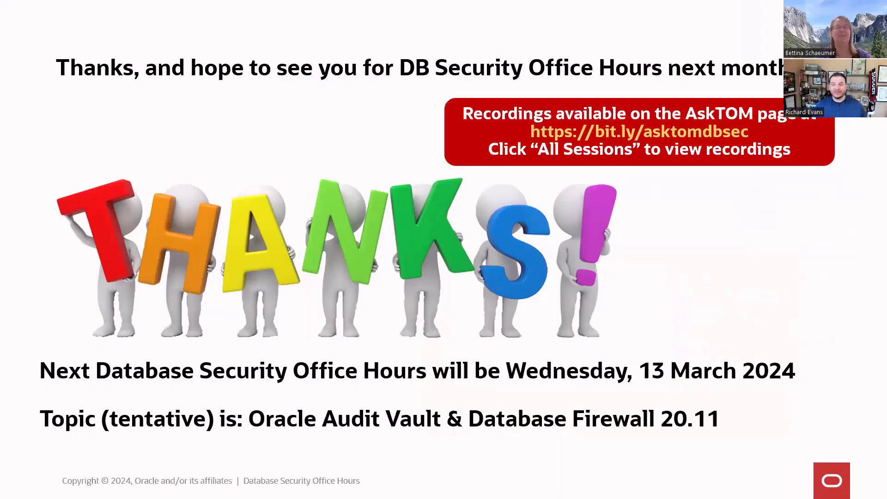